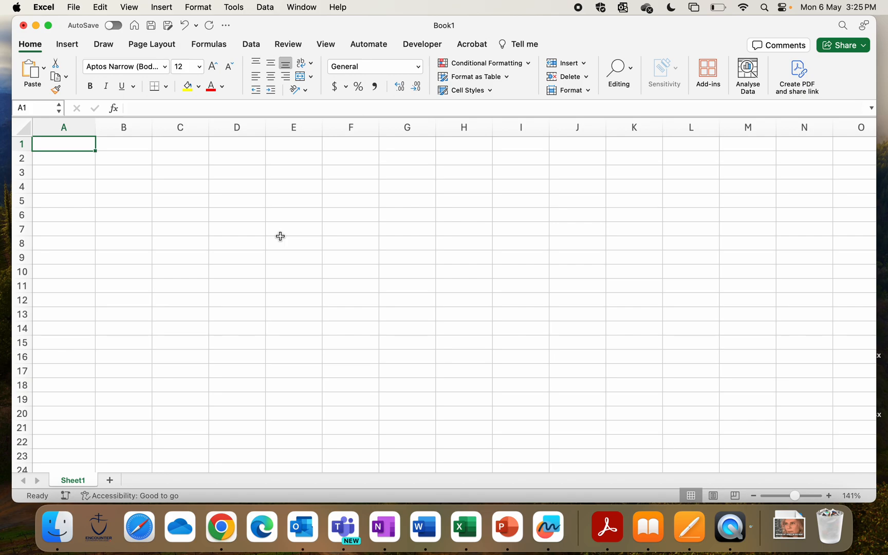
# Enter the header "Sunlight (hrs)" in A1 with the values 5, 10 and 15 in A2 to A4.
pyautogui.write('Sunlight')
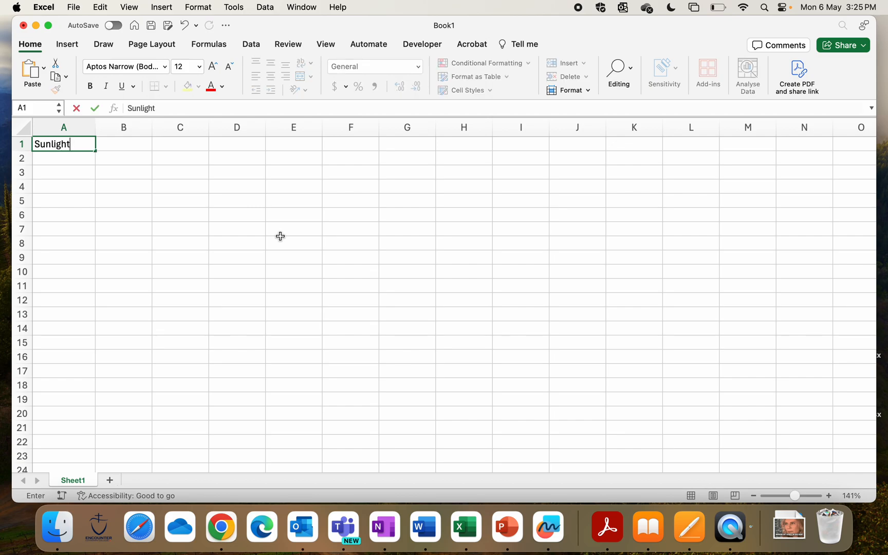
pyautogui.write(' (hrs)')
pyautogui.press('Return')
pyautogui.write('5')
pyautogui.press('Return')
pyautogui.write('10')
pyautogui.press('Return')
pyautogui.write('15')
pyautogui.press('Return')
# Enter the column headers "Plant 1", "Plant 2" and "Plant 3" in B1 to D1.
pyautogui.click(135, 143)
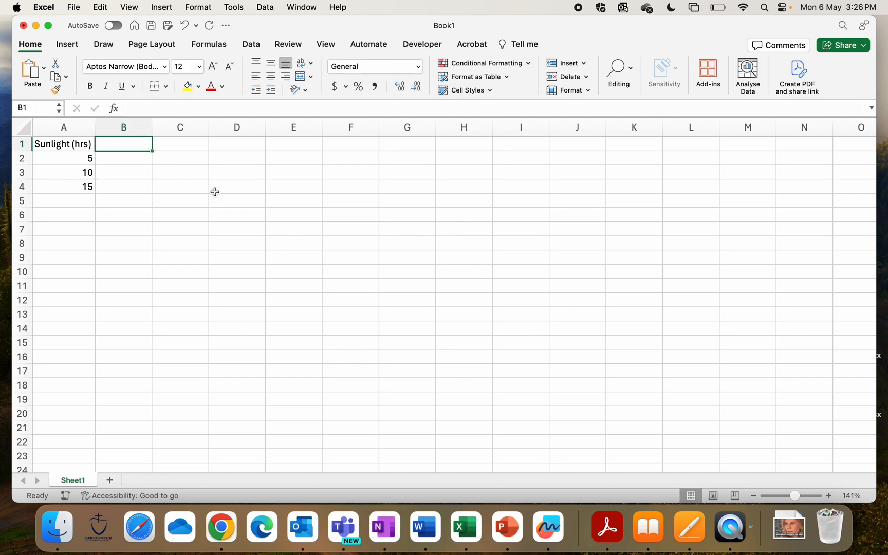
pyautogui.write('P')
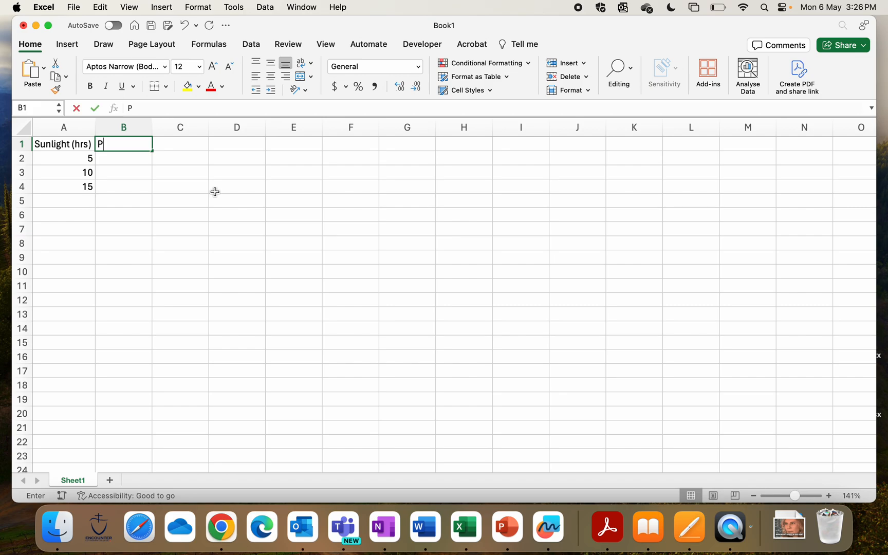
pyautogui.write('lan')
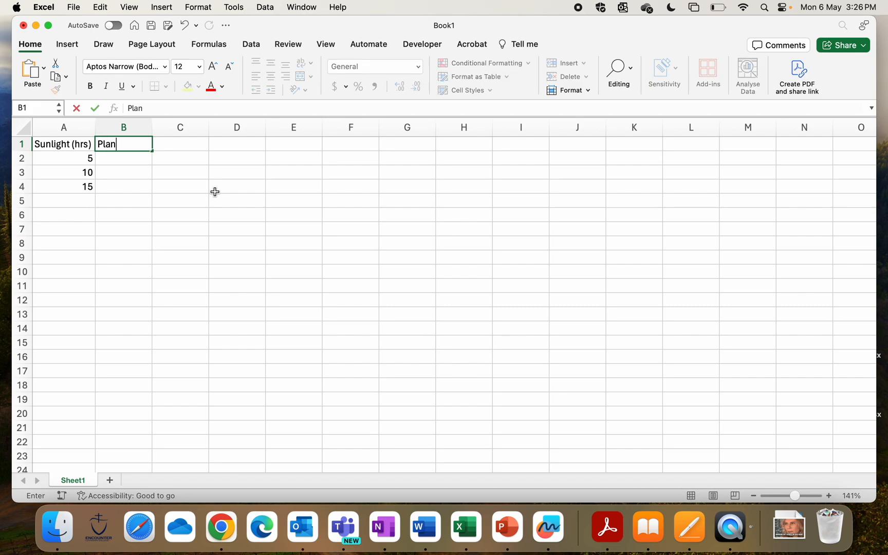
pyautogui.write('t 1')
pyautogui.press('Tab')
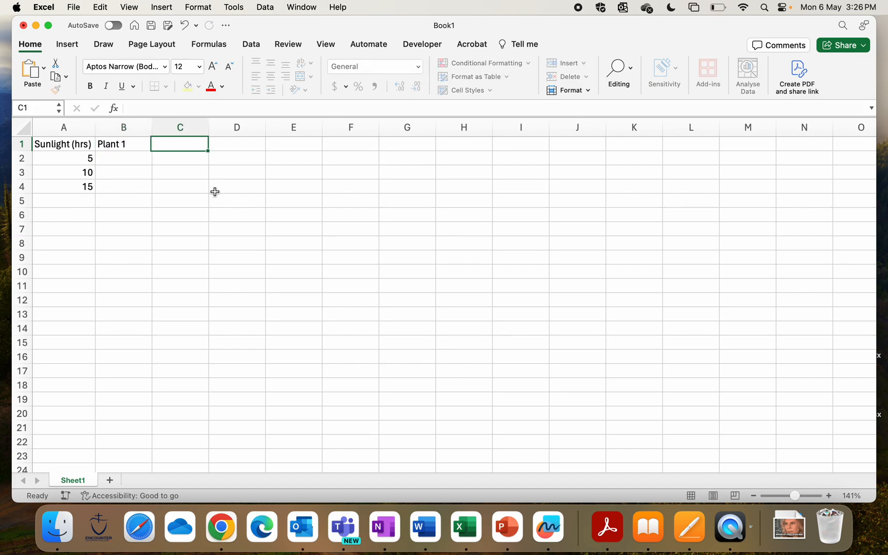
pyautogui.write('Plant 2')
pyautogui.press('Tab')
pyautogui.write('Plant 3')
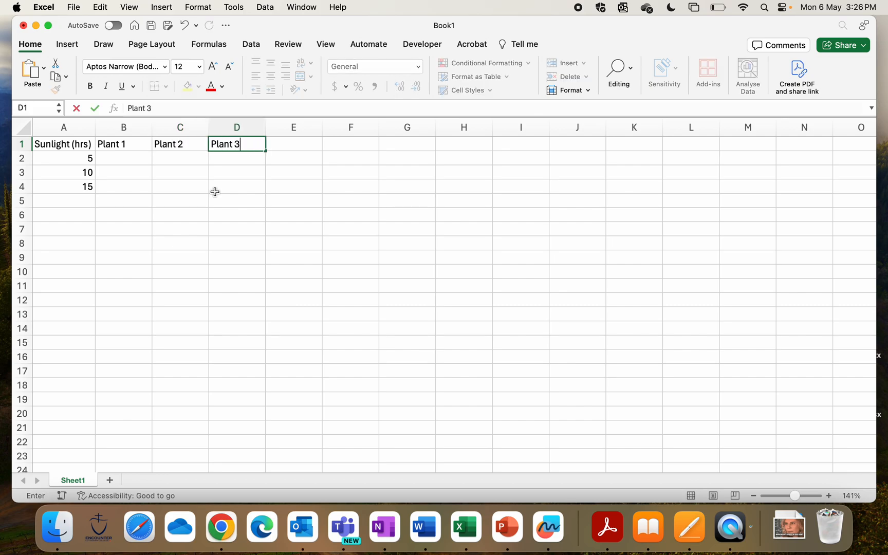
pyautogui.press('Return')
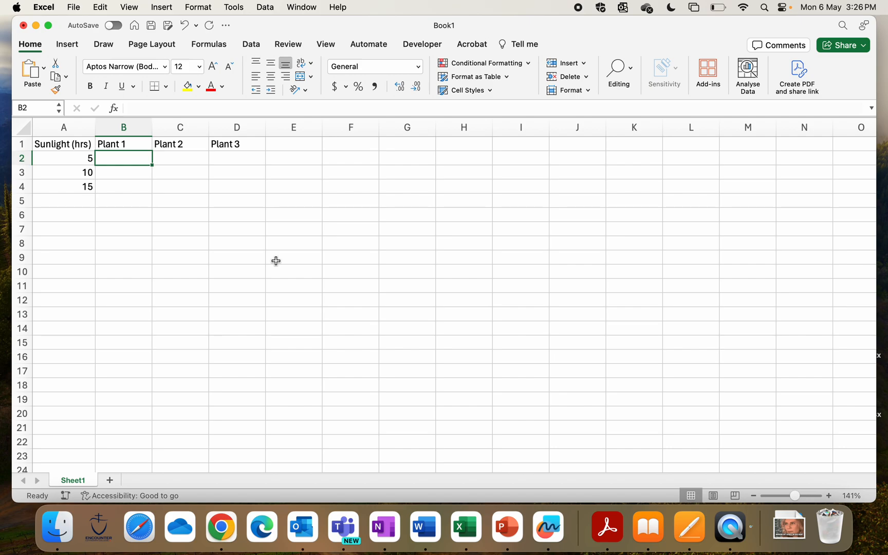
# Enter 13 in B2 and extend the header in B1 to "Plant 1 (cm)".
pyautogui.write('13')
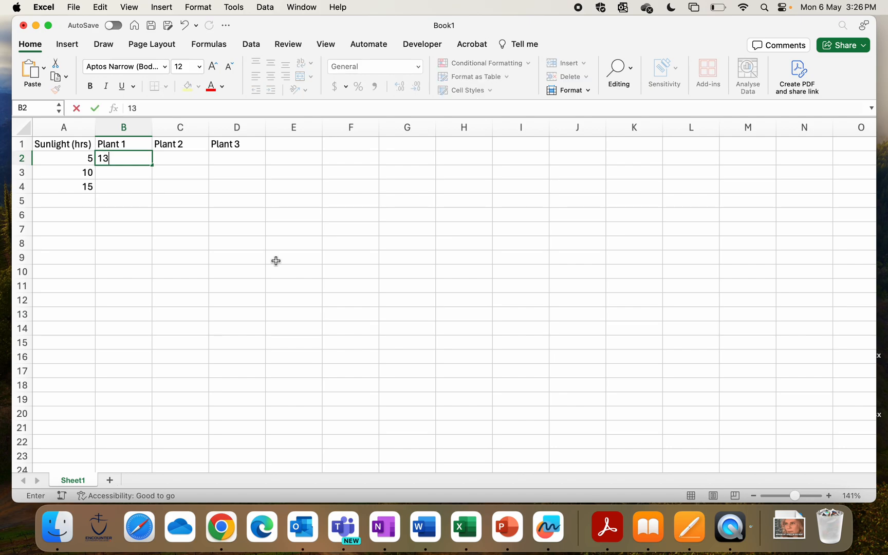
pyautogui.press('Return')
pyautogui.doubleClick(132, 145)
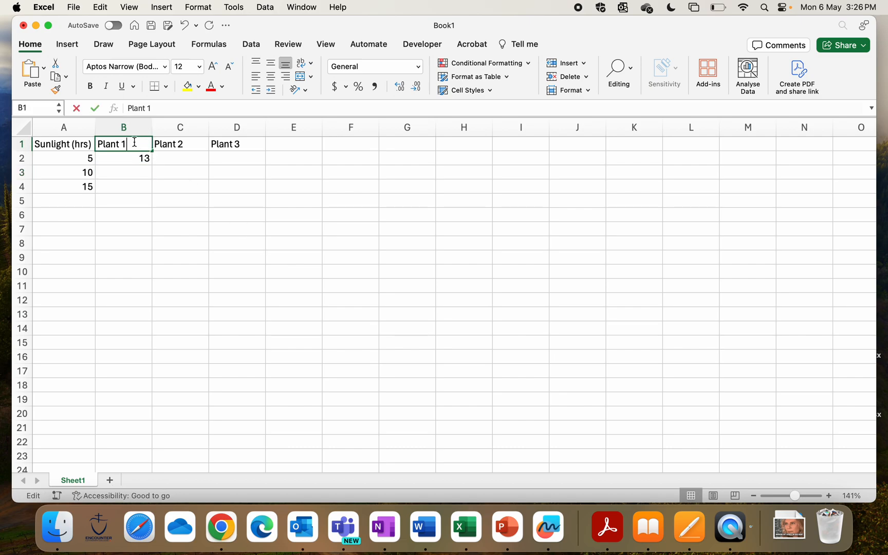
pyautogui.write('(cm)')
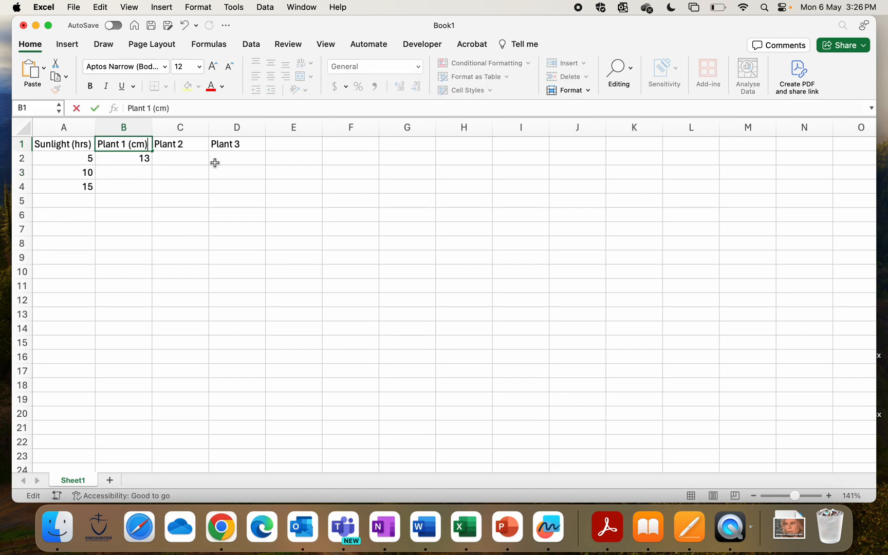
pyautogui.press('Return')
# Append the unit "(cm)" to the Plant 2 and Plant 3 headers in C1 and D1.
pyautogui.doubleClick(202, 145)
pyautogui.write('(cm)')
pyautogui.press('Return')
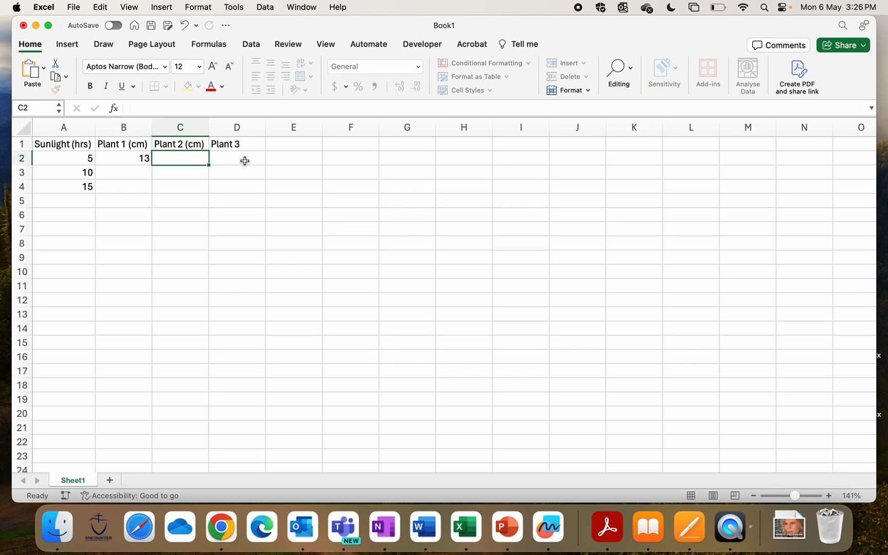
pyautogui.click(143, 158)
pyautogui.click(171, 161)
pyautogui.doubleClick(248, 144)
pyautogui.write('(cm)')
pyautogui.press('Return')
# Fill in the 5-hour row with 13.5 for Plant 2 and 14 for Plant 3.
pyautogui.click(177, 150)
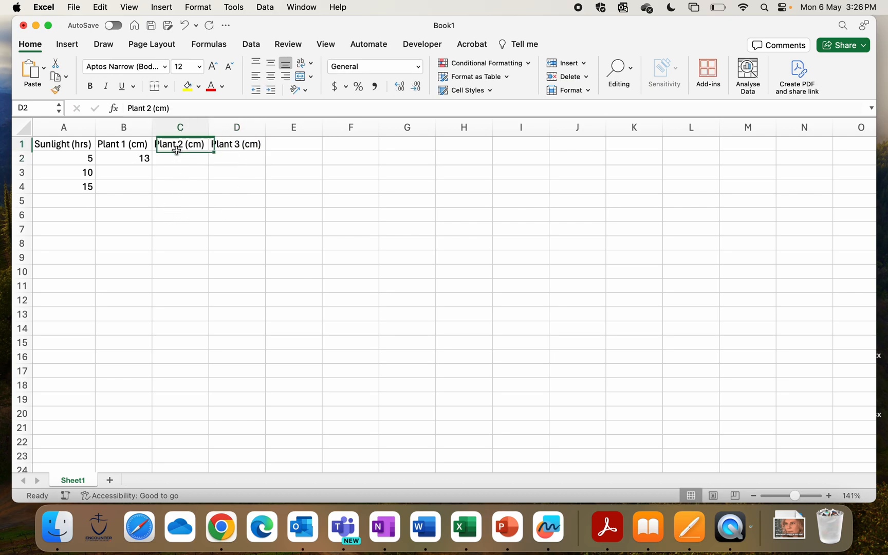
pyautogui.click(176, 162)
pyautogui.write('13.5')
pyautogui.press('Tab')
pyautogui.write('14')
pyautogui.press('Return')
# Fill in the 10-hour row with 20 for Plant 1, 21 for Plant 2 and 13.5 for Plant 3.
pyautogui.click(137, 177)
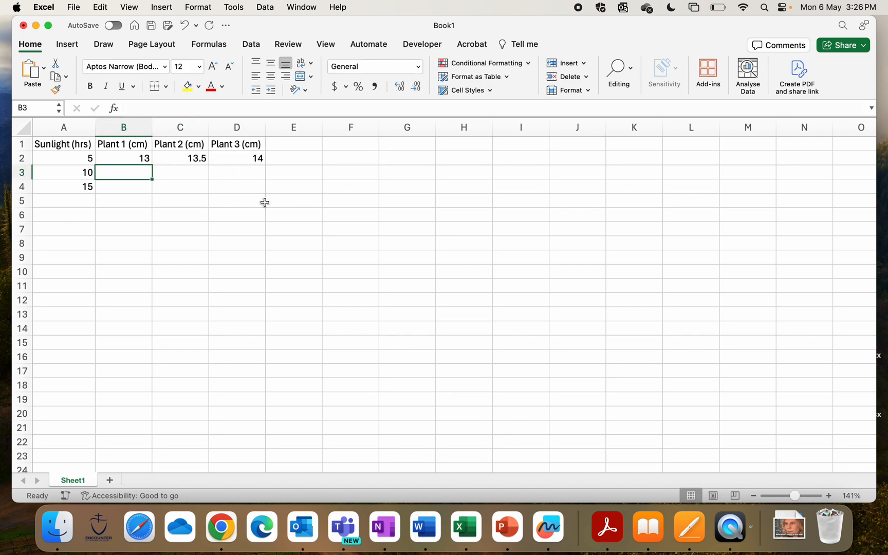
pyautogui.write('20')
pyautogui.press('Return')
pyautogui.click(205, 173)
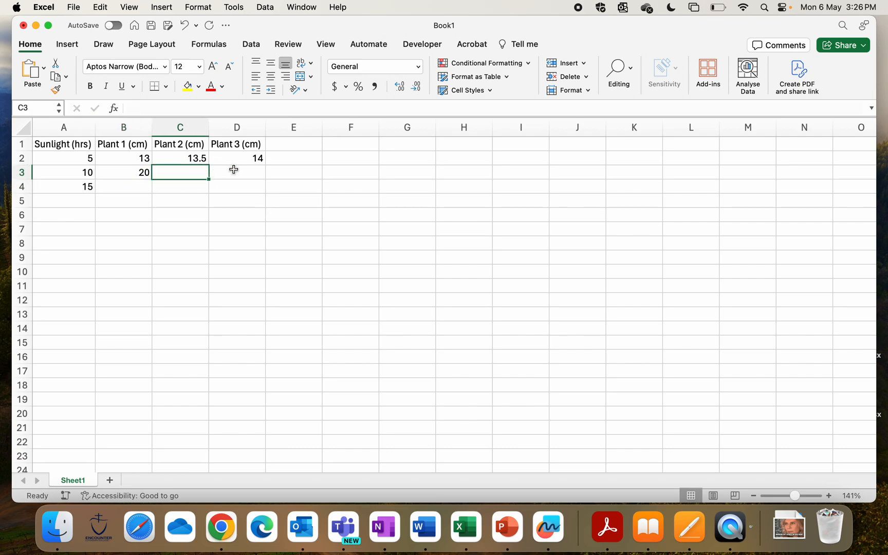
pyautogui.write('21')
pyautogui.press('Return')
pyautogui.click(230, 172)
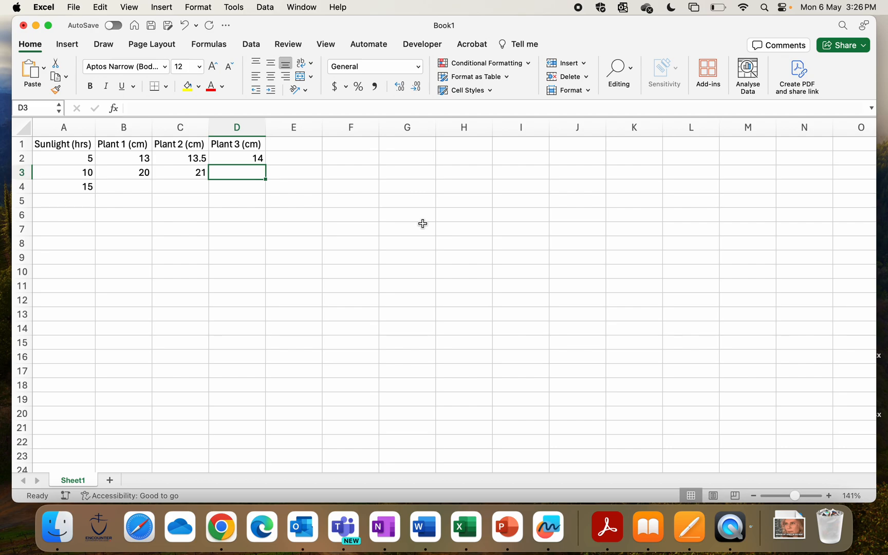
pyautogui.write('13.5')
pyautogui.press('Return')
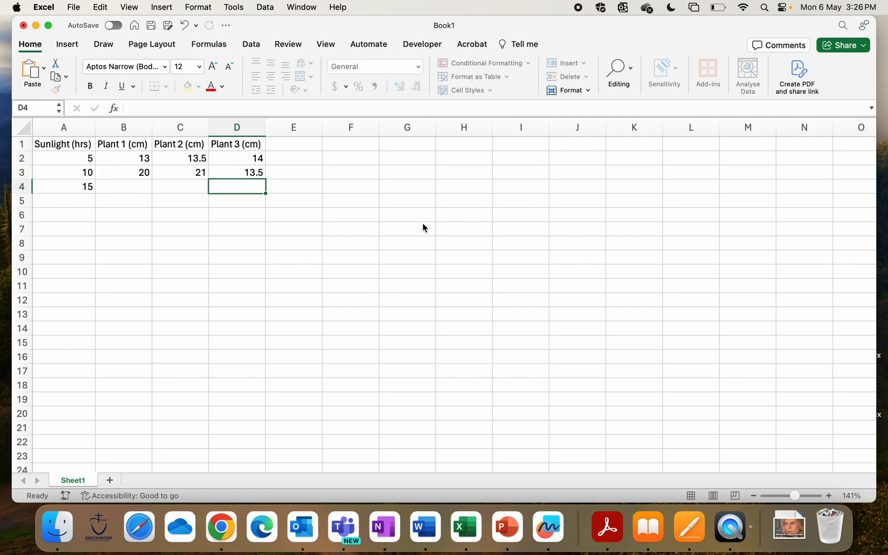
# Fill in the 15-hour row with 24 for Plant 1, 24.5 for Plant 2 and 22 for Plant 3.
pyautogui.click(139, 186)
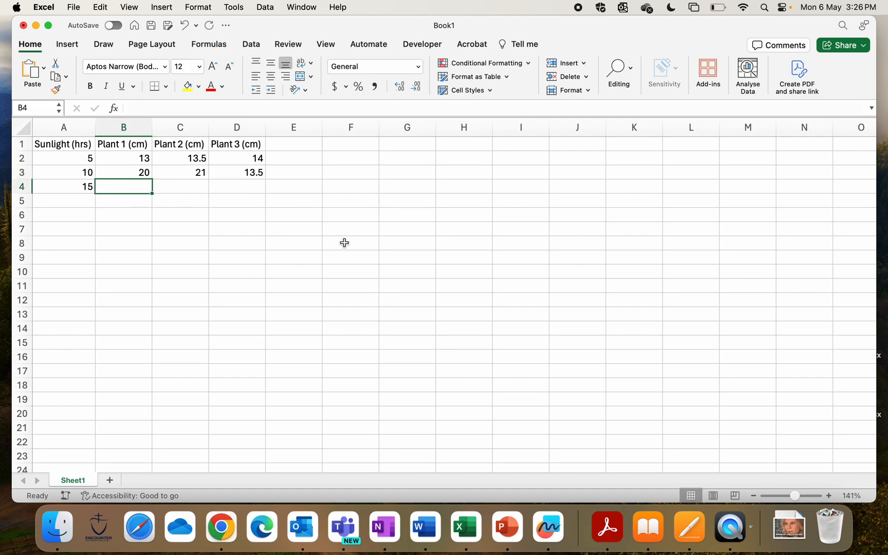
pyautogui.write('24')
pyautogui.press('Return')
pyautogui.click(176, 186)
pyautogui.write('24.5')
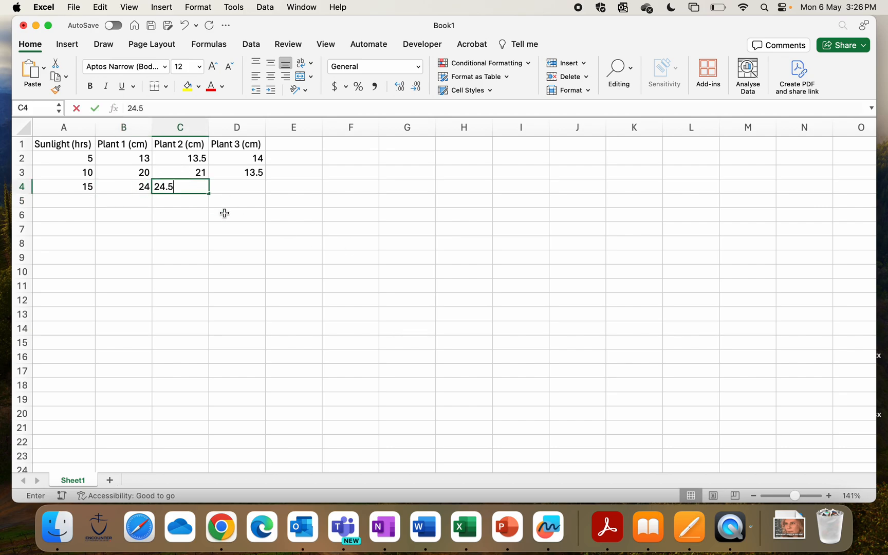
pyautogui.press('Tab')
pyautogui.write('22')
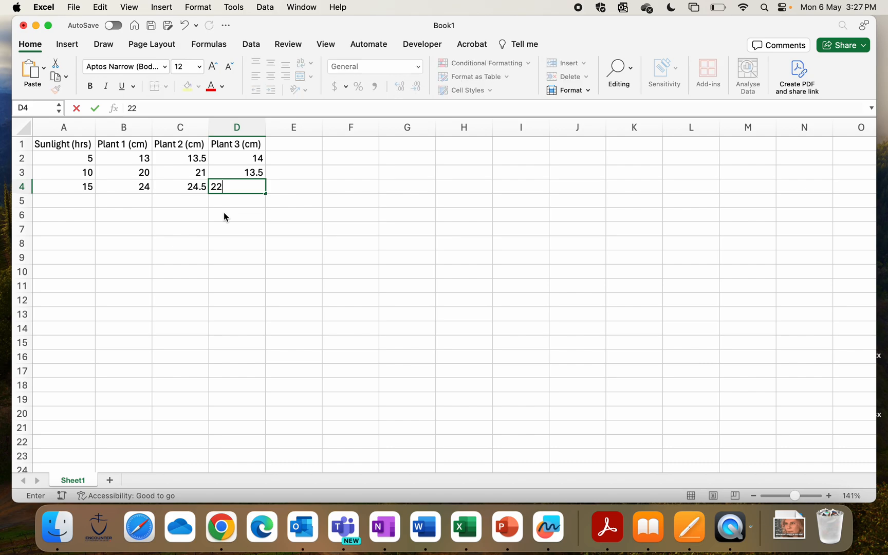
pyautogui.press('Return')
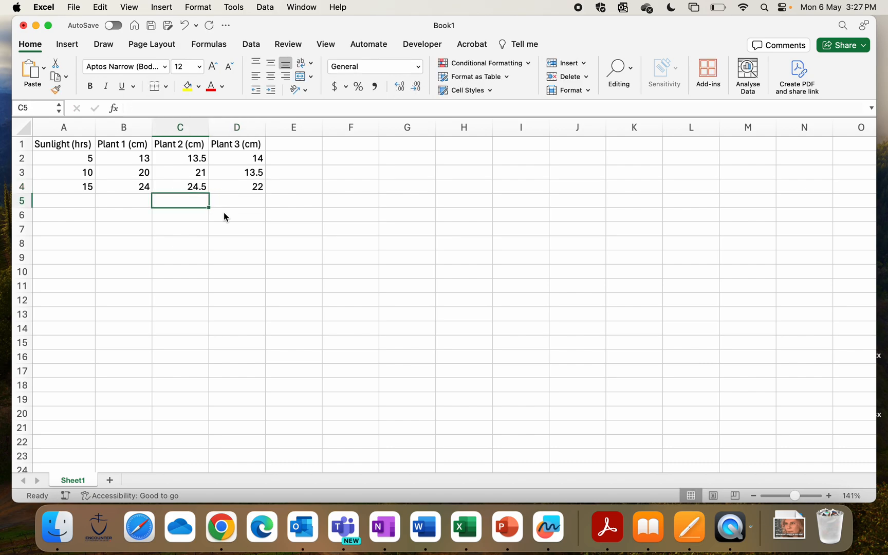
pyautogui.click(239, 186)
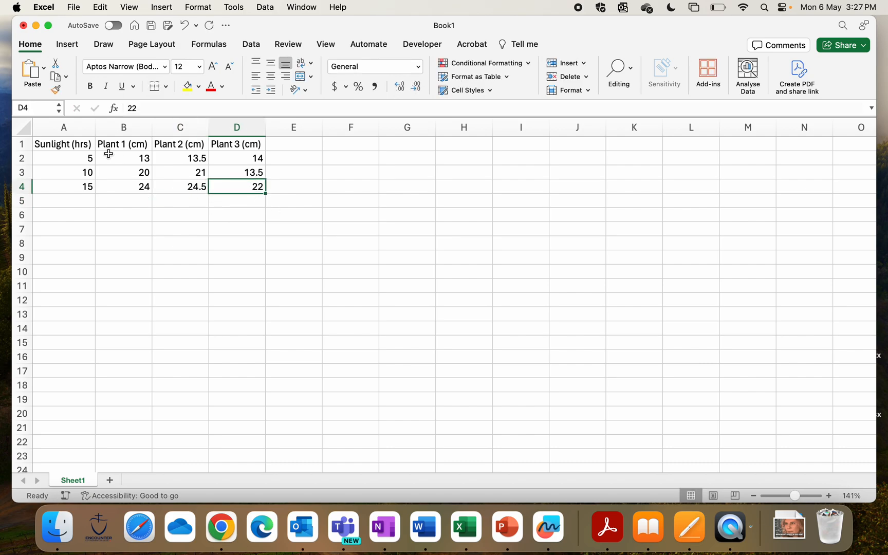
pyautogui.moveTo(80, 145); pyautogui.dragTo(81, 197)
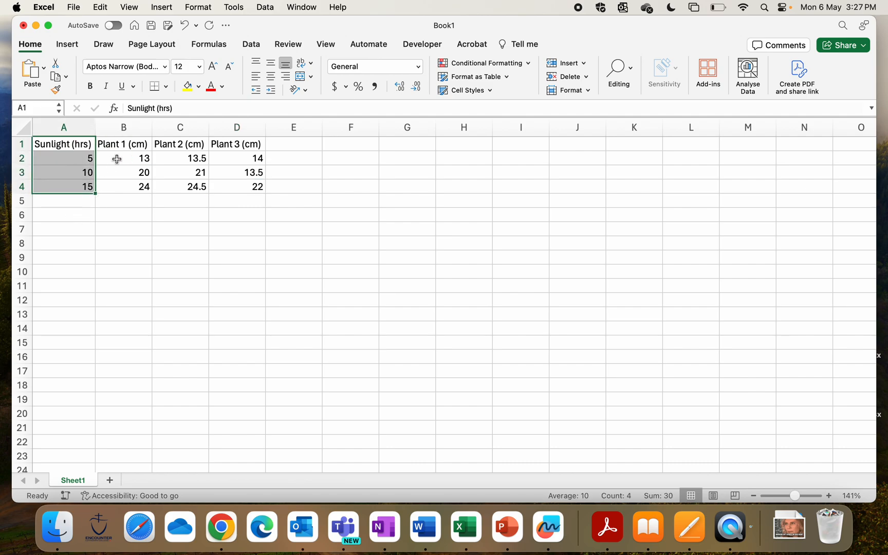
pyautogui.click(125, 145)
pyautogui.click(181, 146)
pyautogui.click(223, 146)
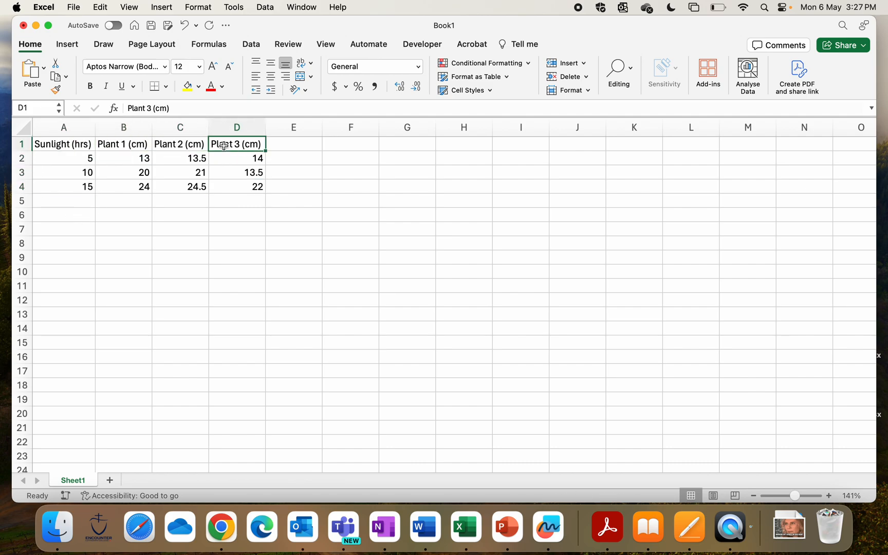
pyautogui.click(90, 161)
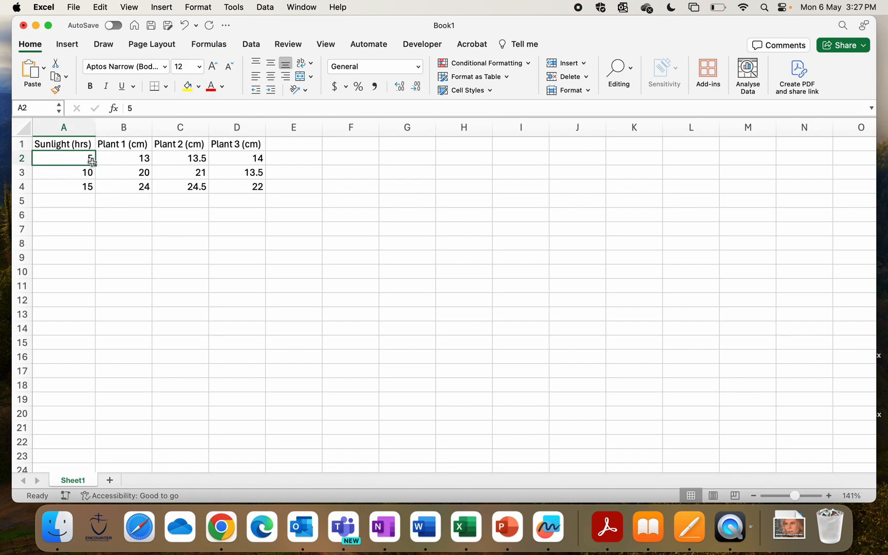
pyautogui.moveTo(127, 159); pyautogui.dragTo(248, 161)
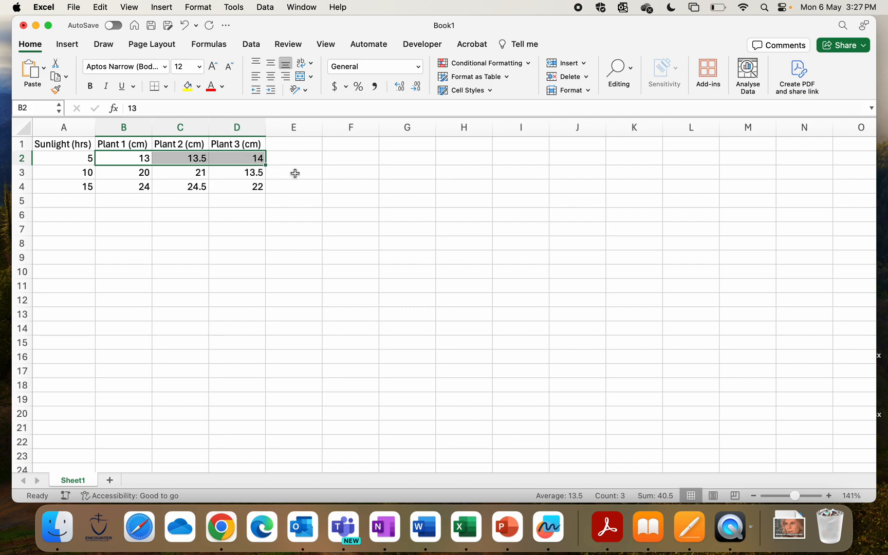
# Add the column header "Average" in E1.
pyautogui.click(283, 148)
pyautogui.write('Average')
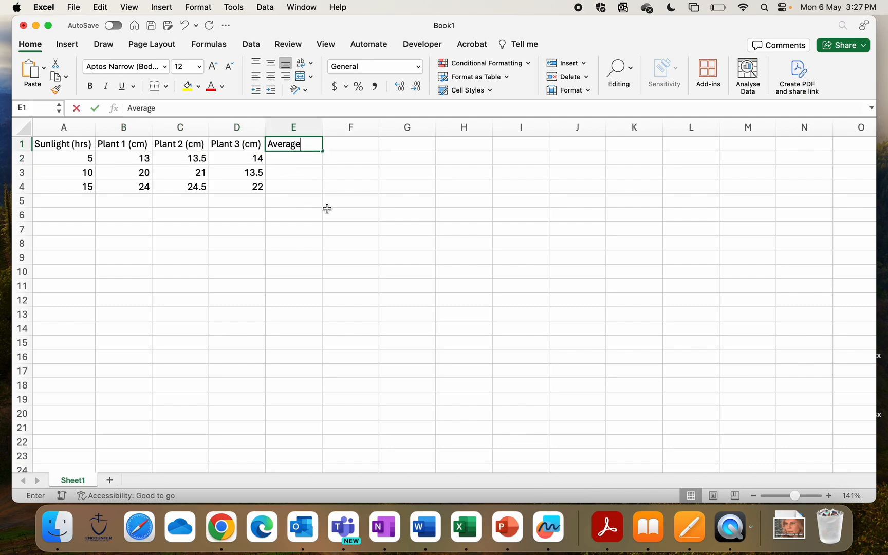
pyautogui.press('Return')
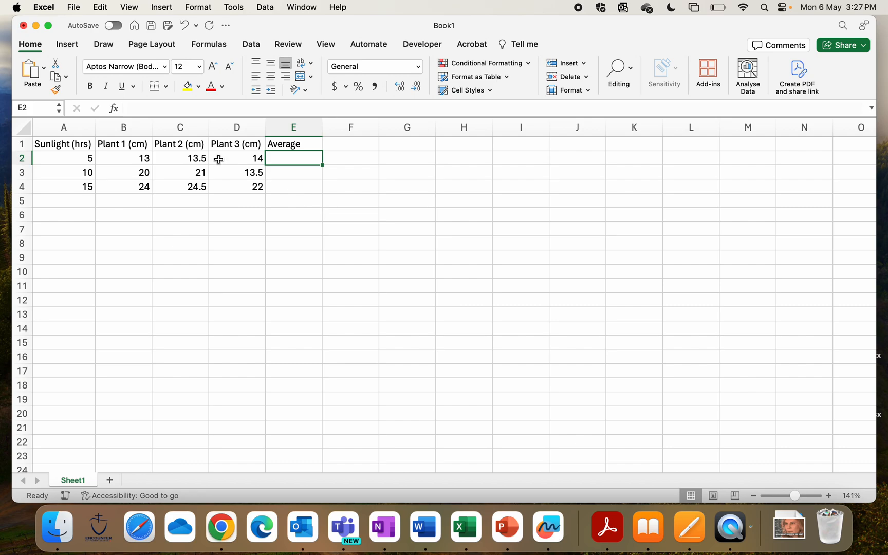
pyautogui.click(143, 159)
pyautogui.click(206, 159)
pyautogui.click(222, 159)
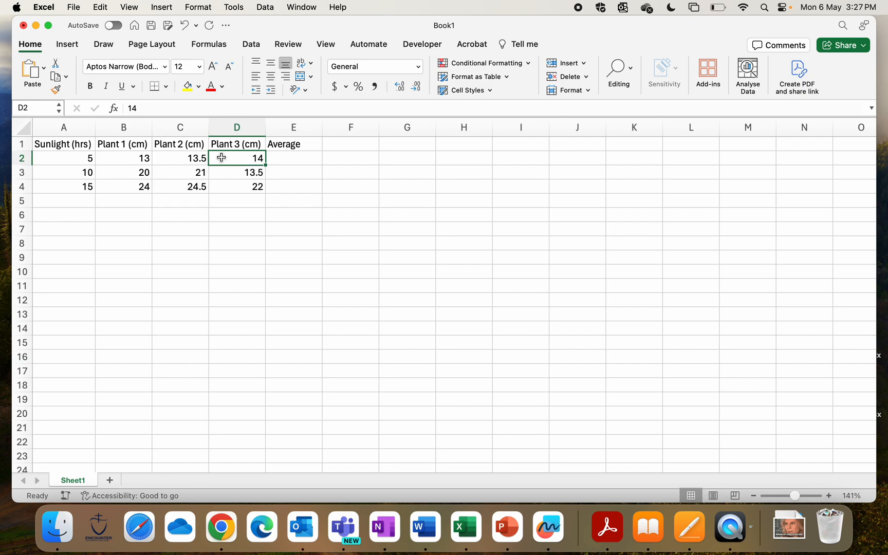
pyautogui.moveTo(150, 156); pyautogui.dragTo(257, 159)
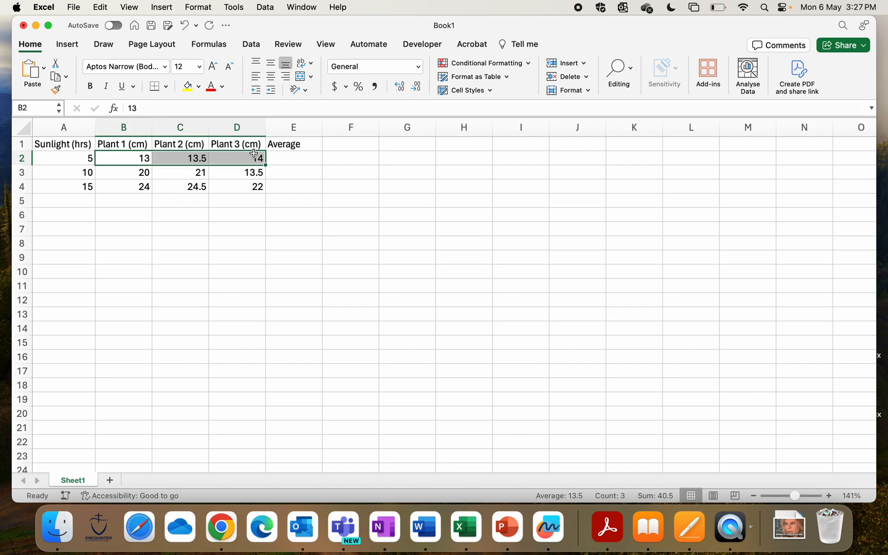
# Enter the formula =AVERAGE(B2:D2) in E2 to average the three plant heights for 5 hours of sunlight.
pyautogui.click(287, 159)
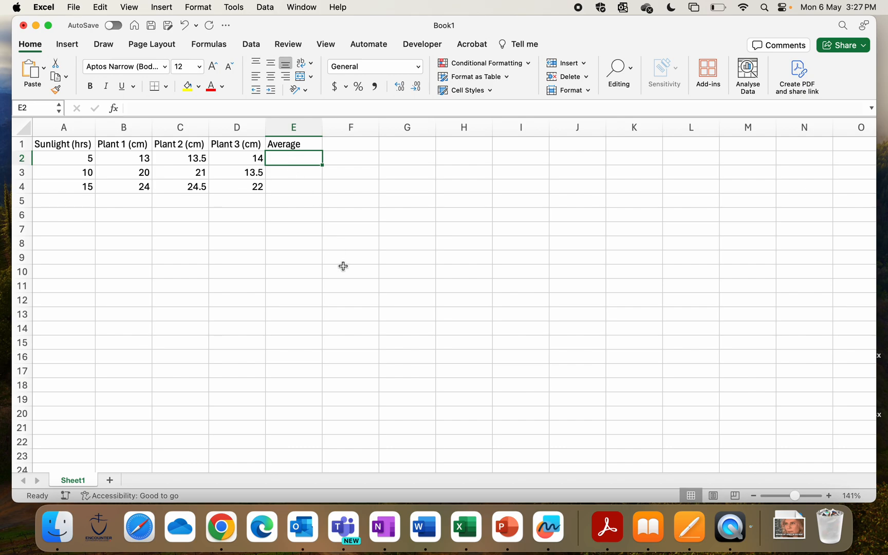
pyautogui.write('=')
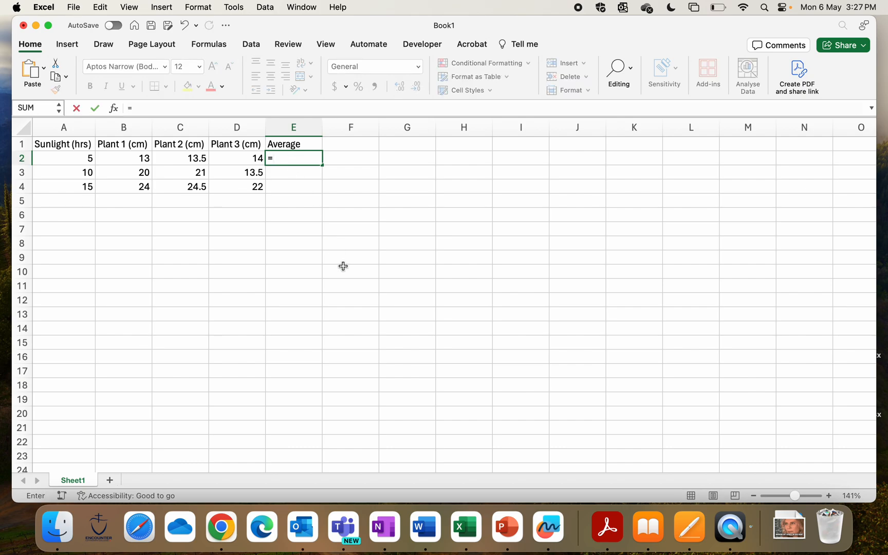
pyautogui.write('AVER')
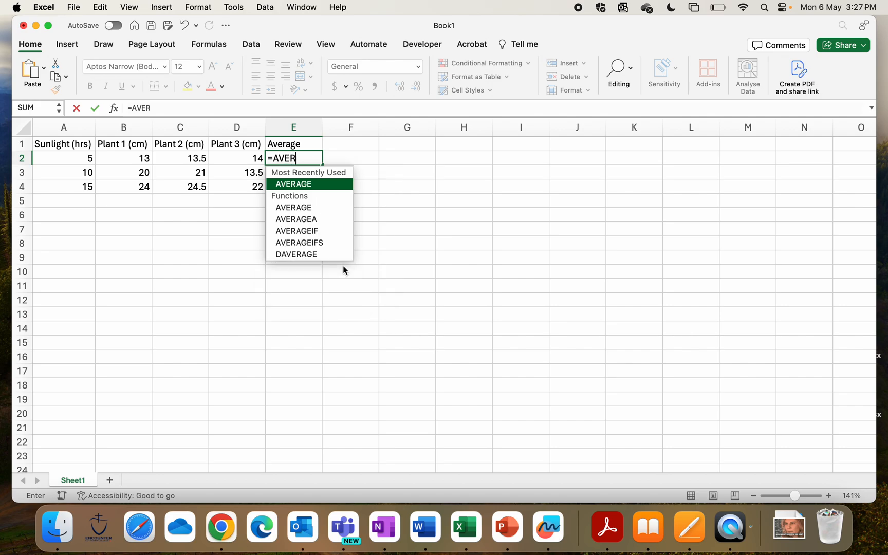
pyautogui.write('AGE(')
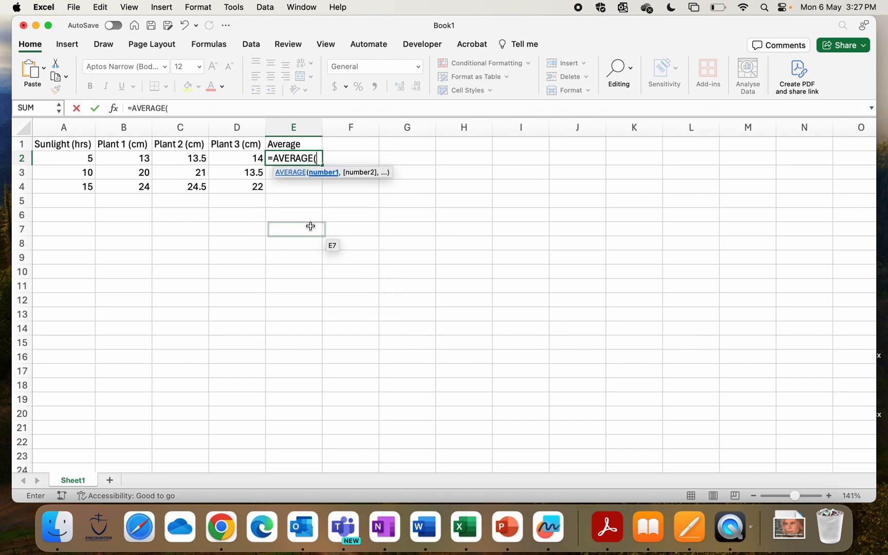
pyautogui.moveTo(124, 158); pyautogui.dragTo(246, 157)
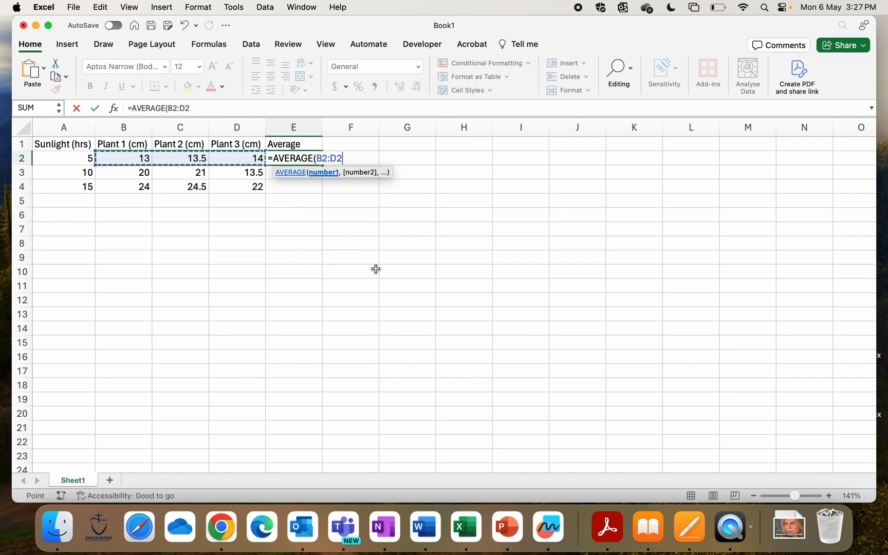
pyautogui.write(')')
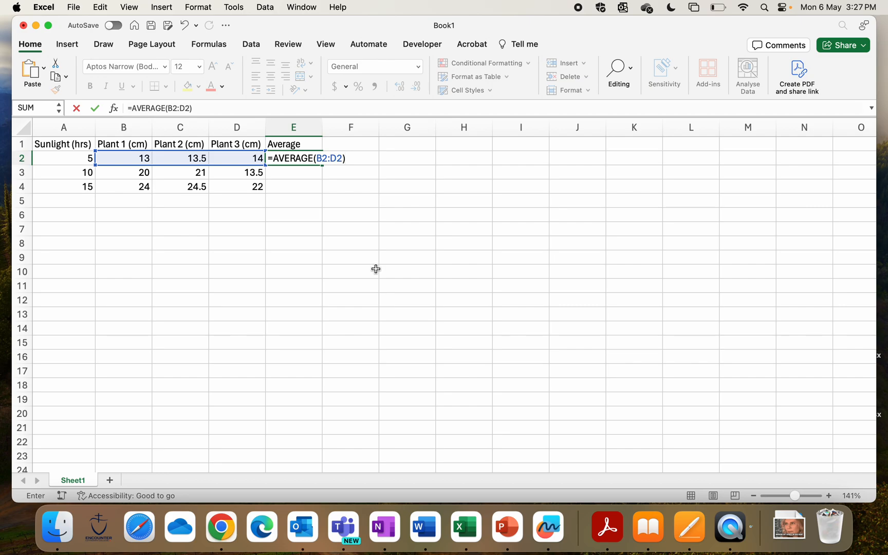
pyautogui.press('Return')
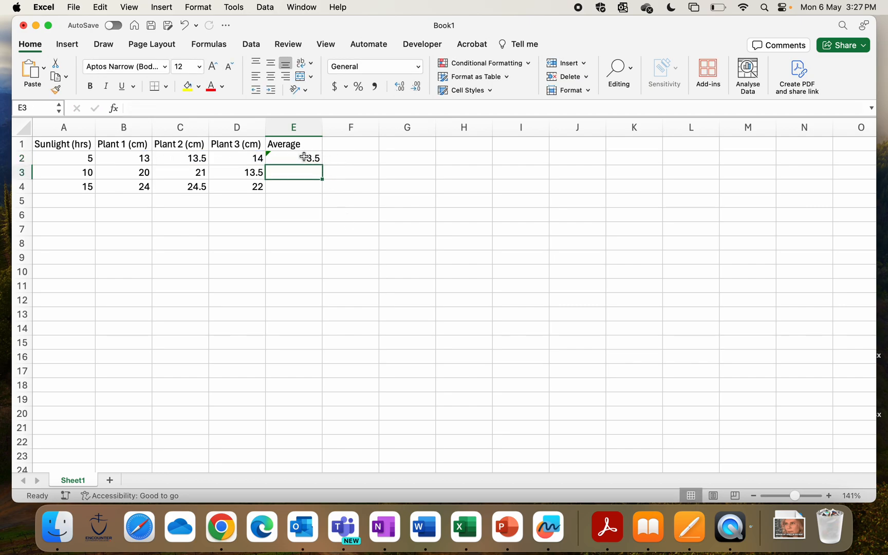
# Fill the average formula from E2 down to E4 and check the formulas in the filled cells.
pyautogui.click(317, 158)
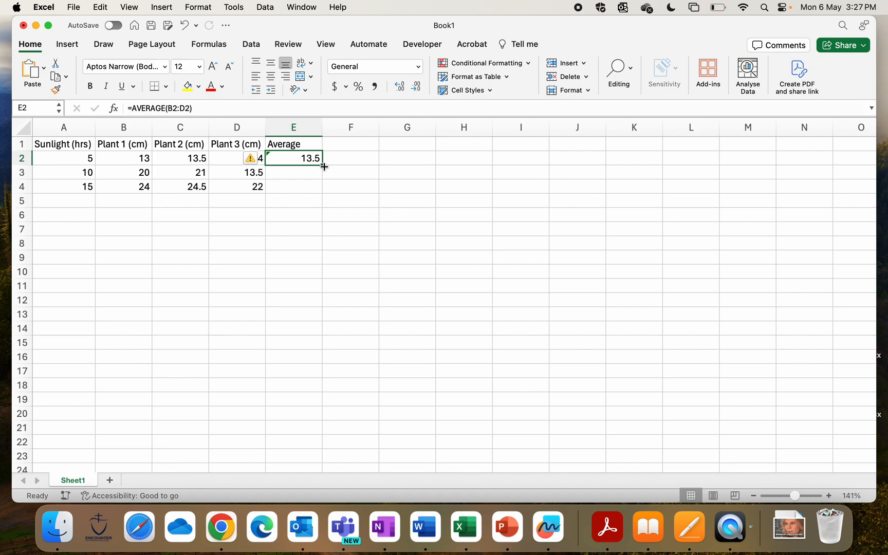
pyautogui.moveTo(323, 165); pyautogui.dragTo(322, 194)
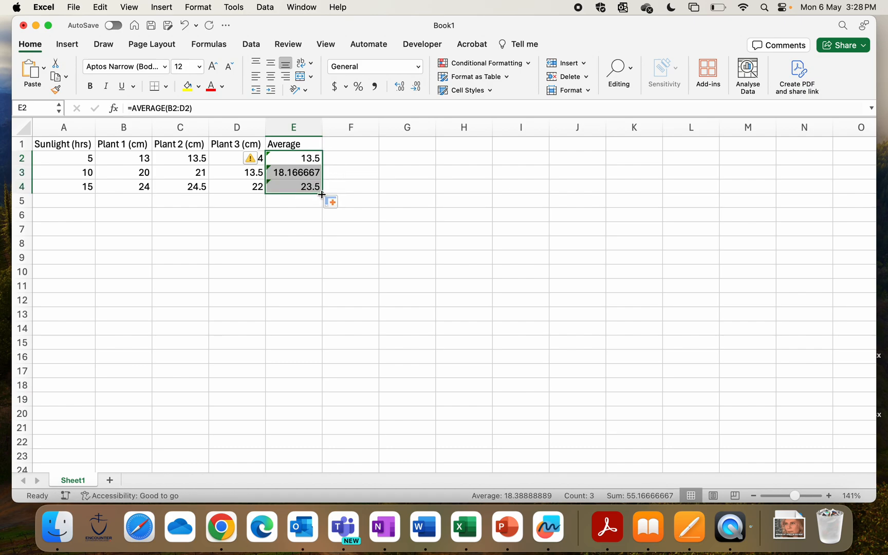
pyautogui.click(348, 185)
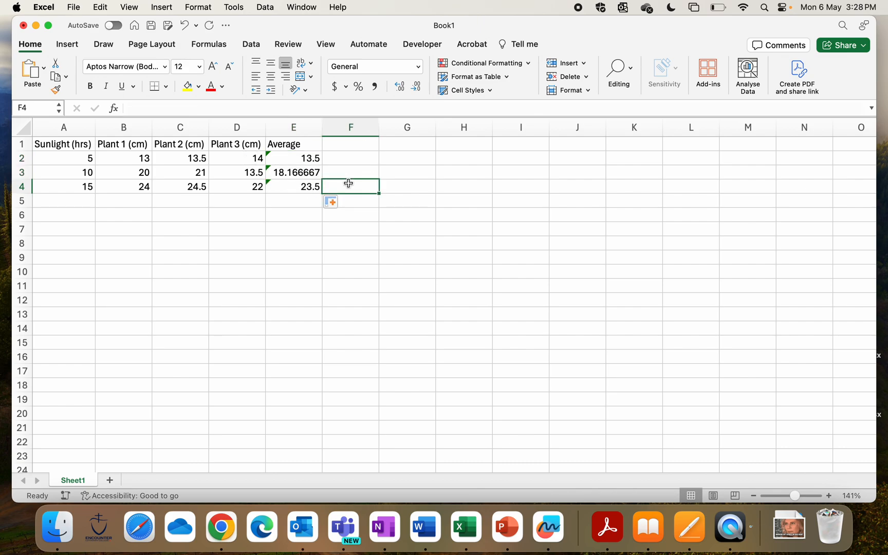
pyautogui.click(298, 171)
pyautogui.click(300, 186)
pyautogui.click(296, 156)
pyautogui.click(297, 172)
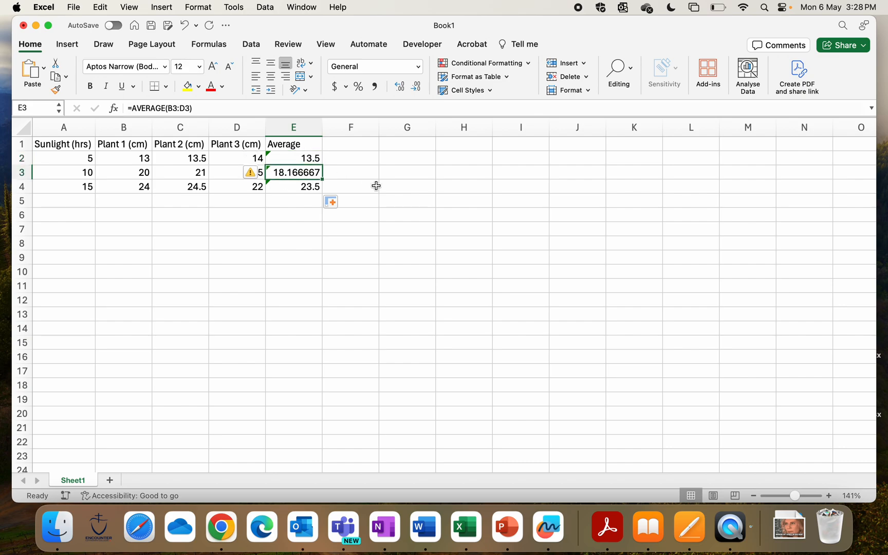
# Wrap the average formula in E2 with ROUND to two decimals, giving =ROUND(AVERAGE(B2:D2),2).
pyautogui.click(312, 160)
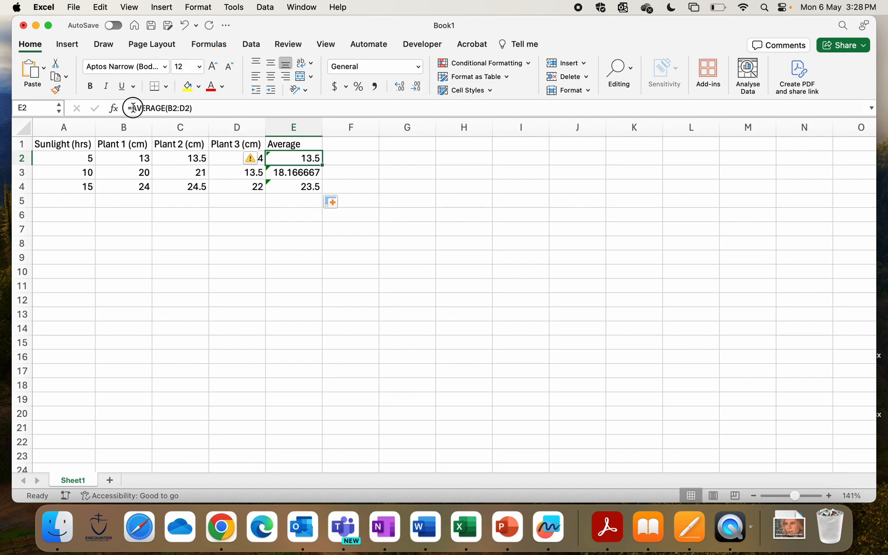
pyautogui.click(130, 107)
pyautogui.write('ROUND(')
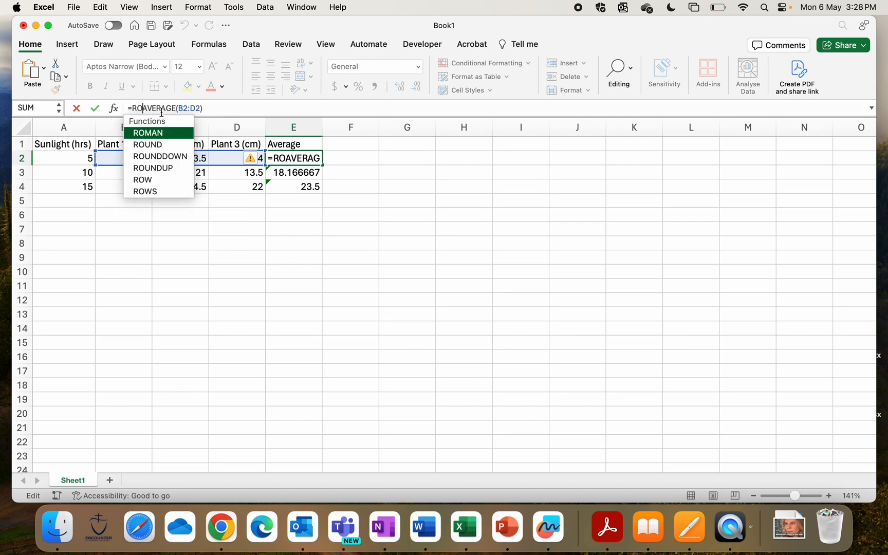
pyautogui.click(241, 109)
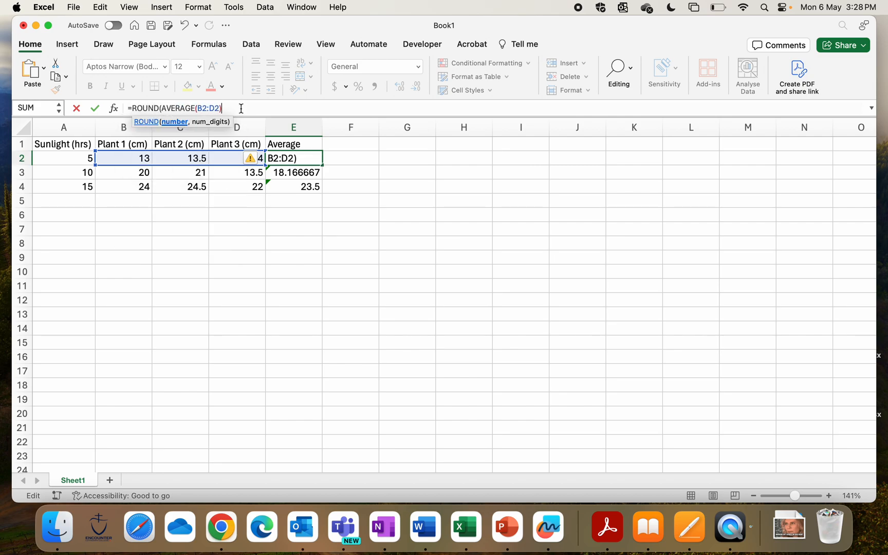
pyautogui.write(',2)')
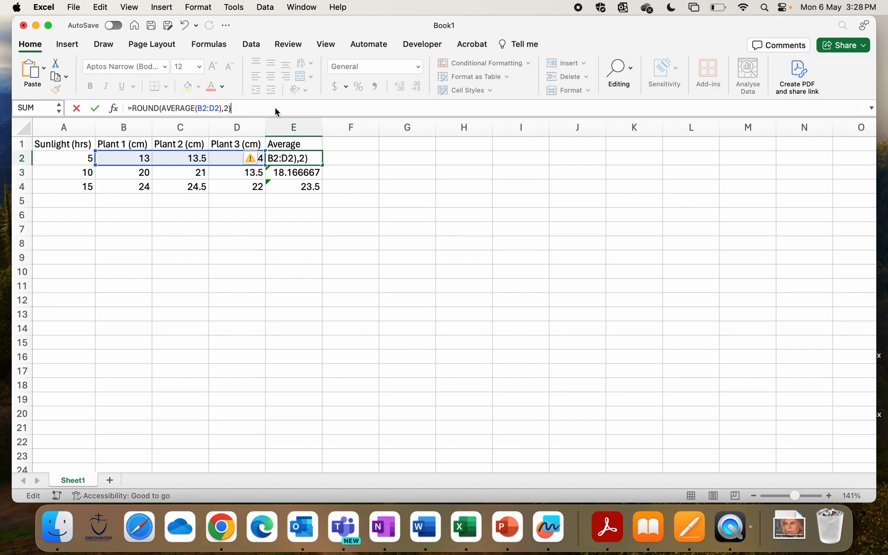
pyautogui.press('Return')
# Fill the rounded average formula from E2 down to E4.
pyautogui.click(308, 159)
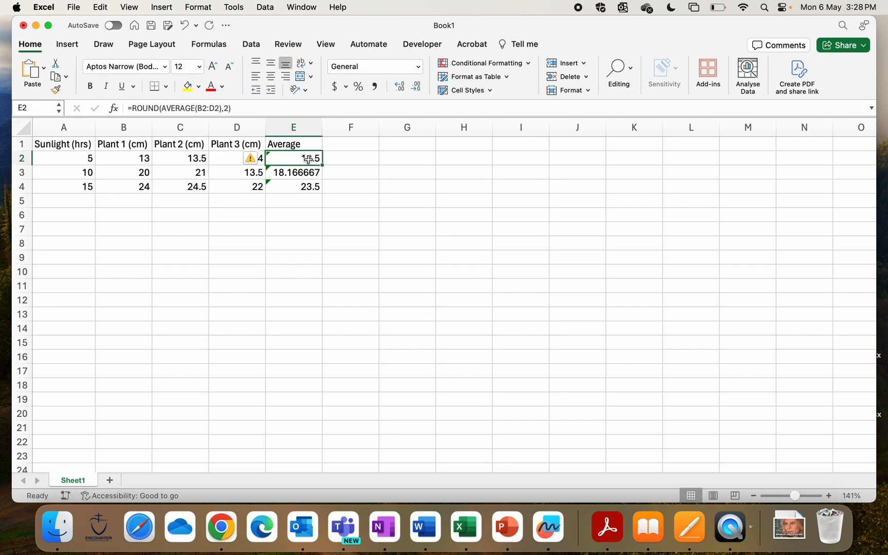
pyautogui.moveTo(322, 165); pyautogui.dragTo(324, 193)
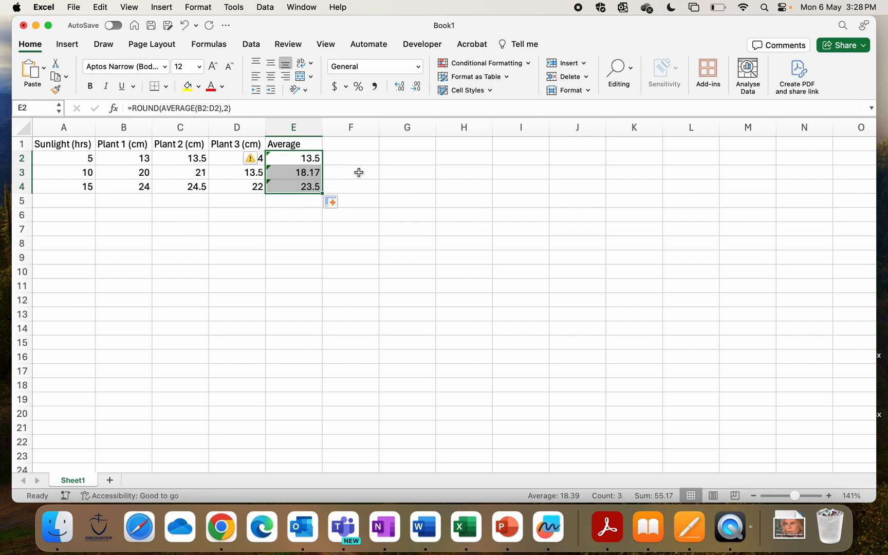
pyautogui.click(359, 172)
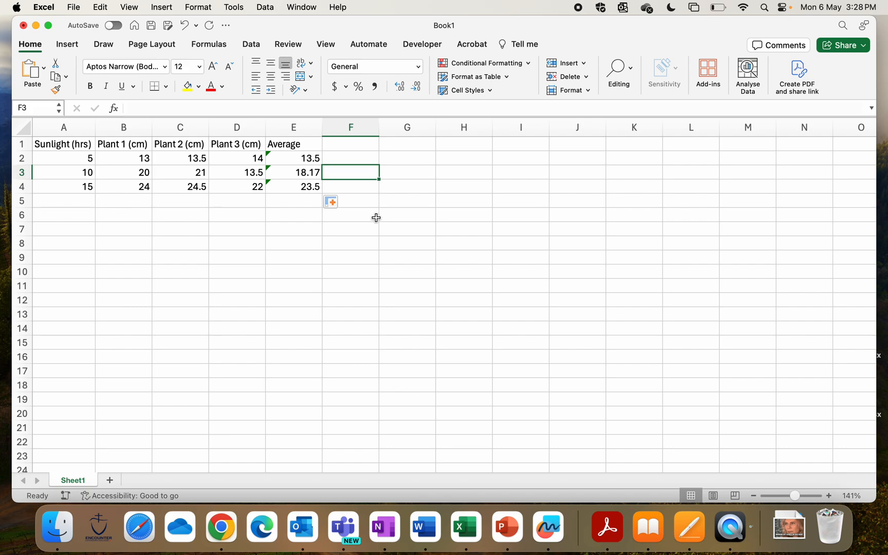
# Insert an empty markers-only scatter chart from a blank cell and place it beside and just below the table.
pyautogui.click(395, 200)
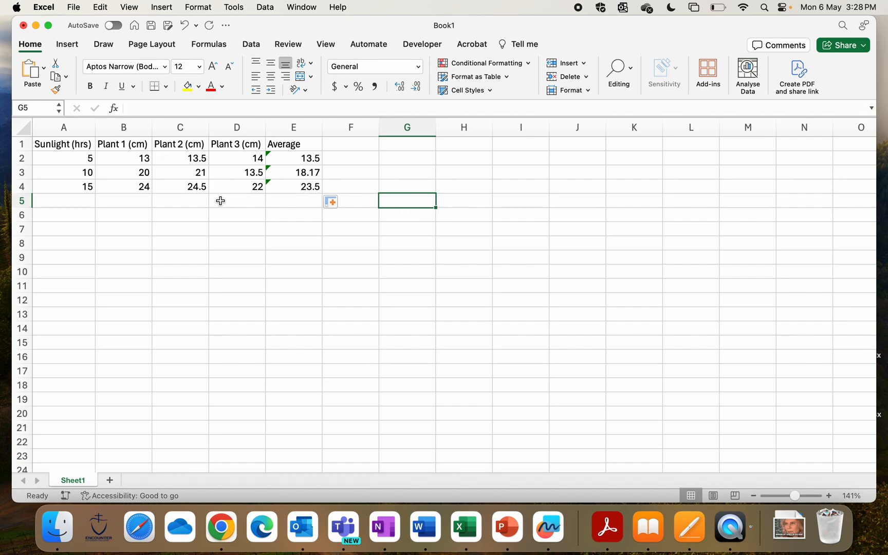
pyautogui.click(251, 45)
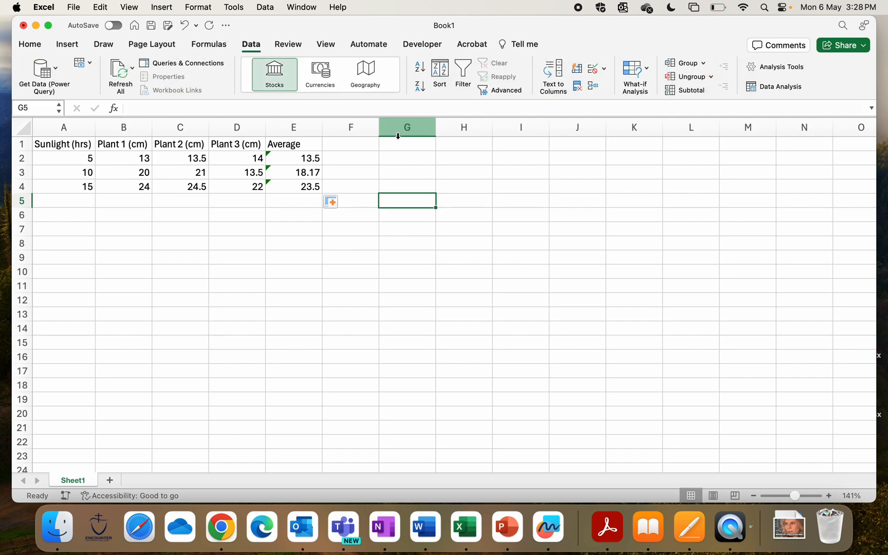
pyautogui.click(76, 47)
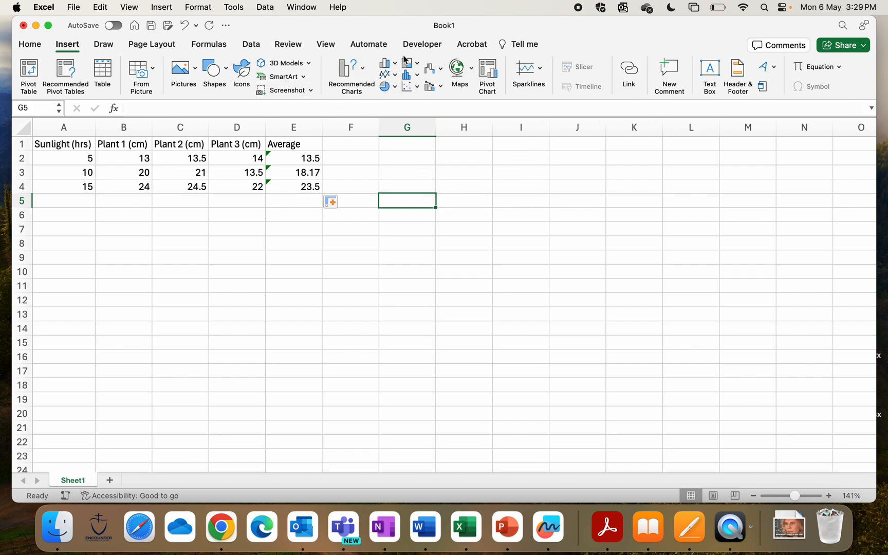
pyautogui.click(417, 87)
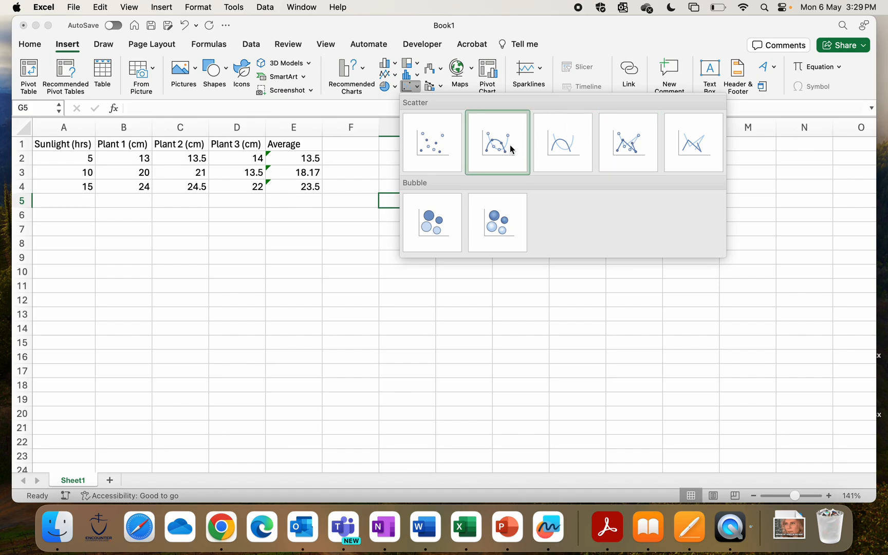
pyautogui.click(444, 154)
pyautogui.moveTo(396, 242); pyautogui.dragTo(454, 221)
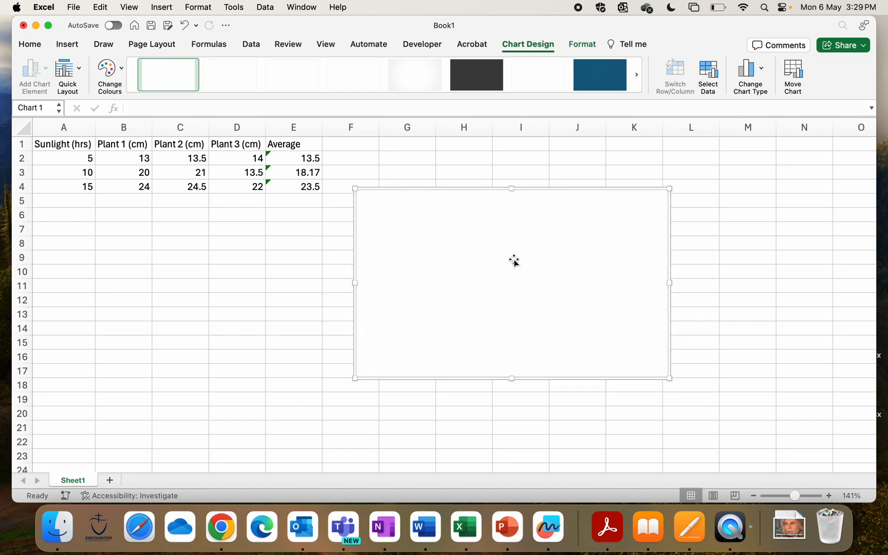
# Open the empty chart's data source settings and add a new data series.
pyautogui.rightClick(426, 254)
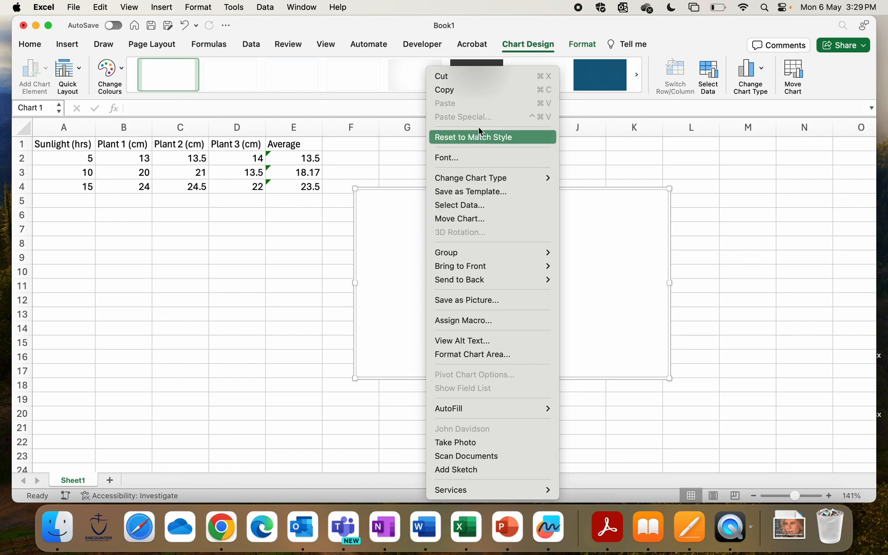
pyautogui.click(472, 207)
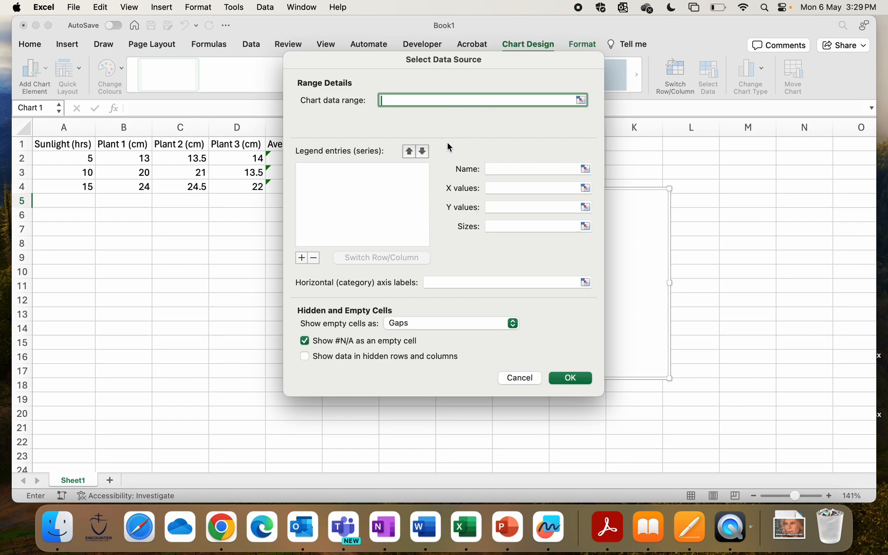
pyautogui.click(301, 258)
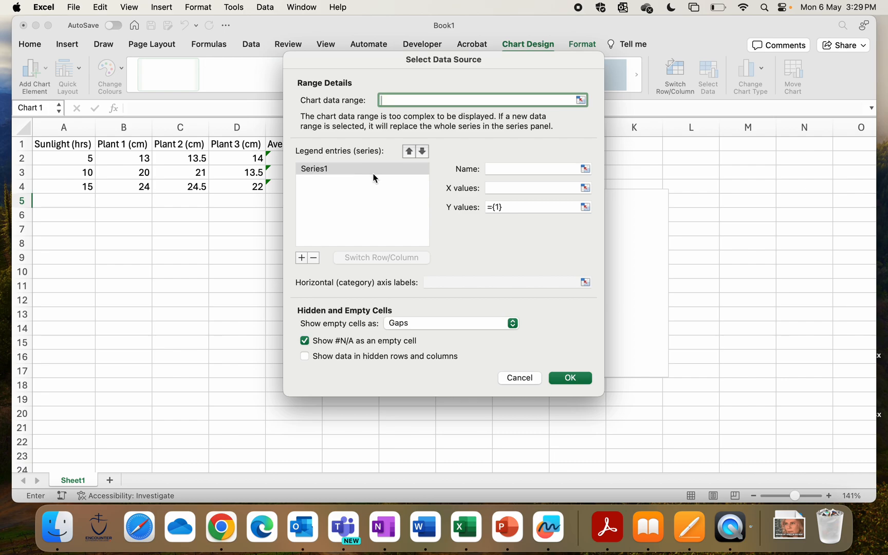
# Try to set the new series' X values to A2:A4 and its Y values to E2:E4, and apply the data source.
pyautogui.click(505, 188)
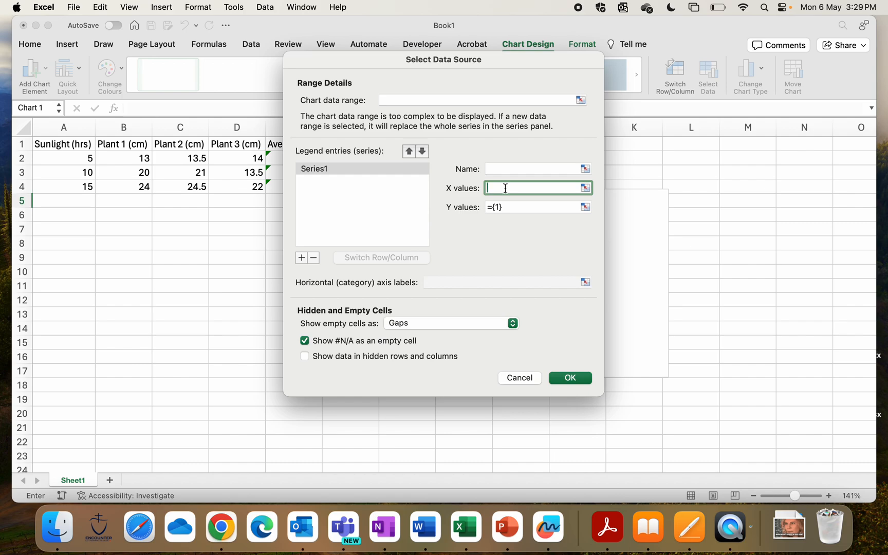
pyautogui.click(400, 208)
pyautogui.click(514, 184)
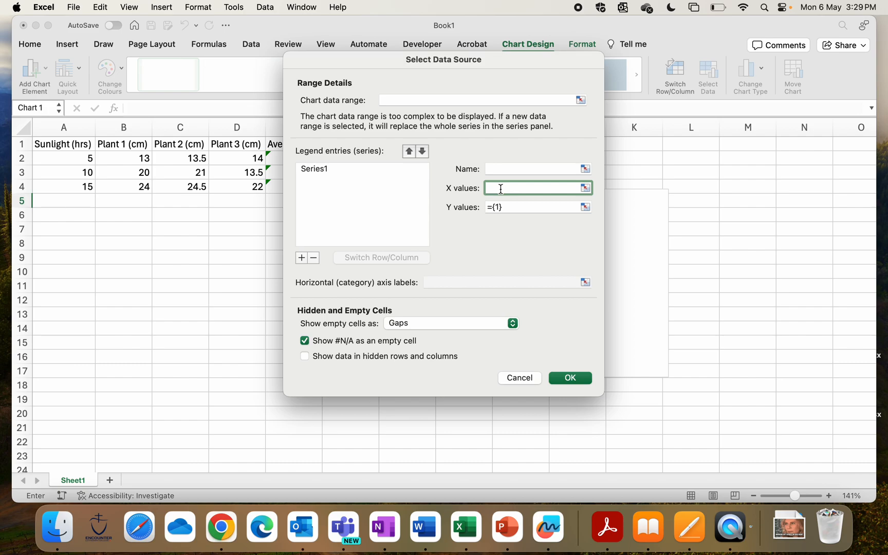
pyautogui.click(74, 157)
pyautogui.moveTo(74, 157); pyautogui.dragTo(72, 190)
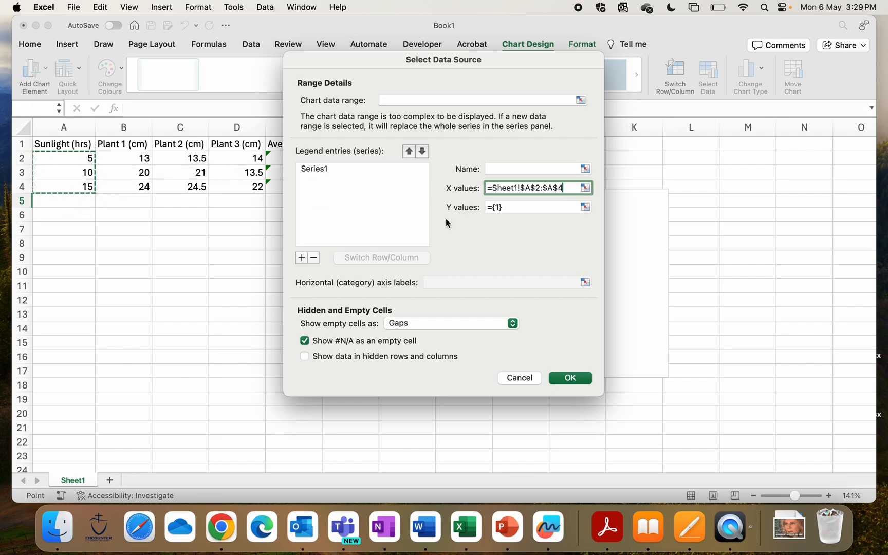
pyautogui.click(510, 209)
pyautogui.press('BackSpace')
pyautogui.moveTo(355, 69); pyautogui.dragTo(478, 124)
pyautogui.moveTo(291, 159); pyautogui.dragTo(294, 192)
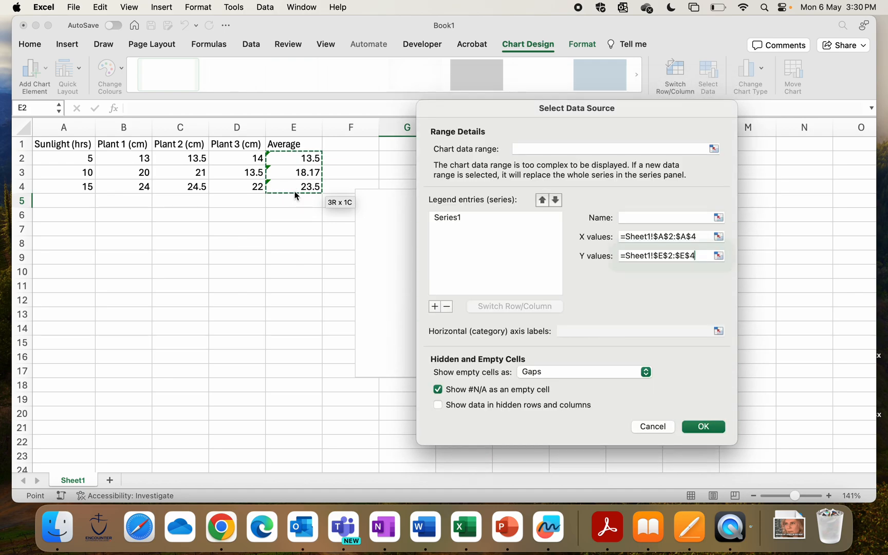
pyautogui.click(709, 428)
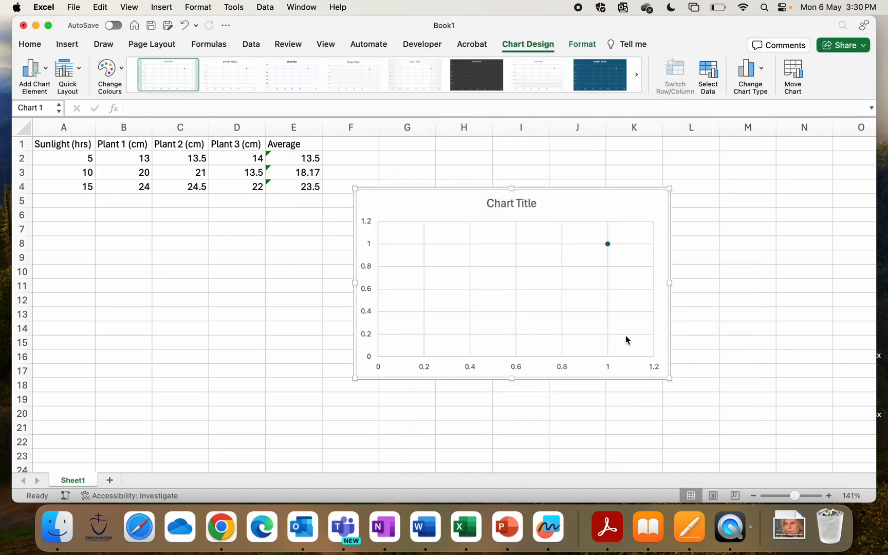
# Reopen the chart's data source settings and set Series1's X values to the sunlight hours in A2:A4.
pyautogui.scroll(-1, 629, 319)
pyautogui.hscroll(2, 630, 319)
pyautogui.scroll(1, 629, 314)
pyautogui.hscroll(-2, 628, 313)
pyautogui.rightClick(462, 207)
pyautogui.click(465, 205)
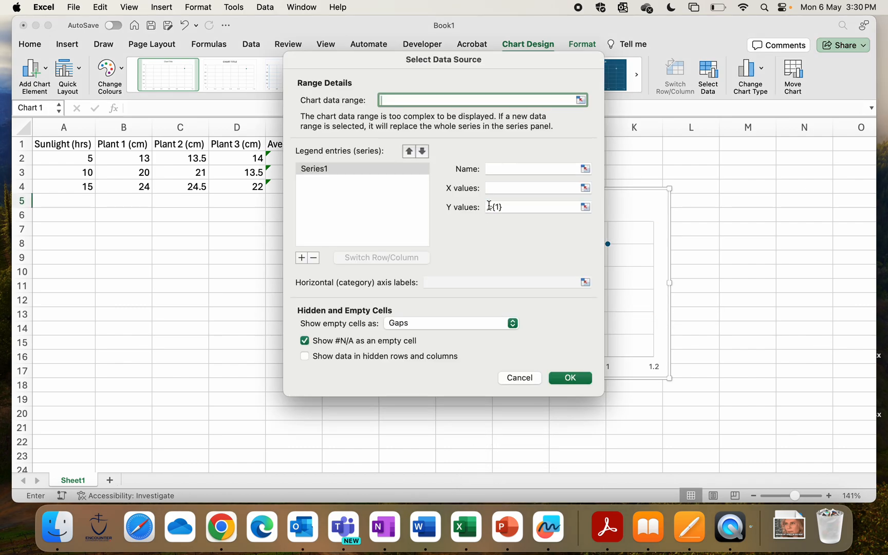
pyautogui.click(383, 171)
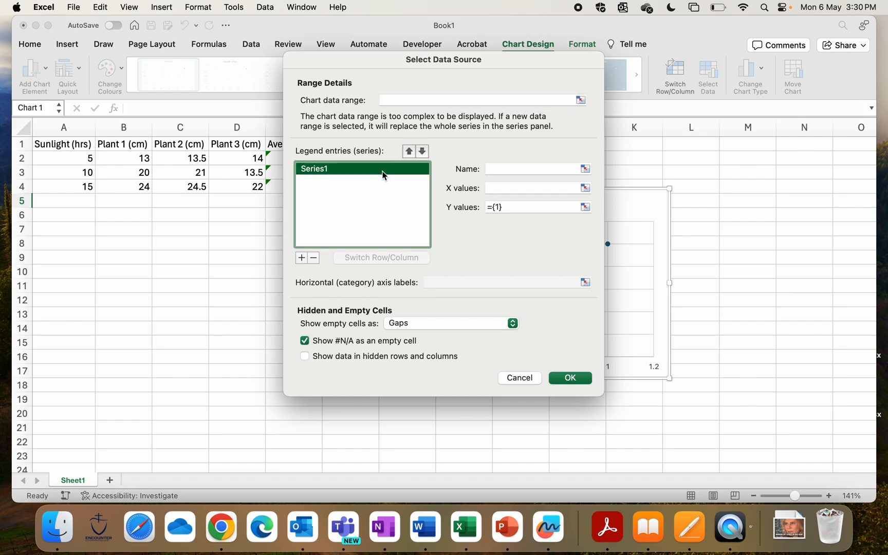
pyautogui.click(506, 188)
pyautogui.moveTo(68, 159); pyautogui.dragTo(70, 186)
# Set Series1's Y values to the averages in E2:E4 and apply the data source.
pyautogui.click(519, 206)
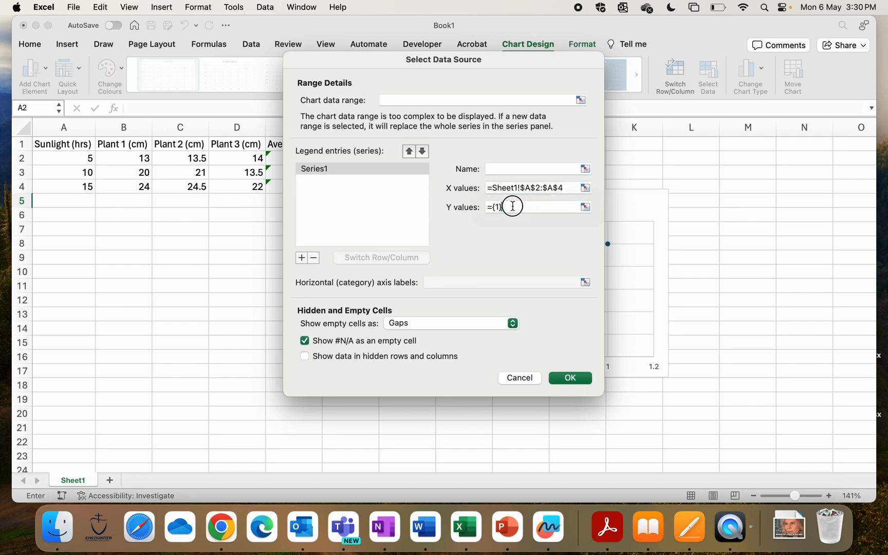
pyautogui.press('BackSpace')
pyautogui.moveTo(277, 158); pyautogui.dragTo(275, 189)
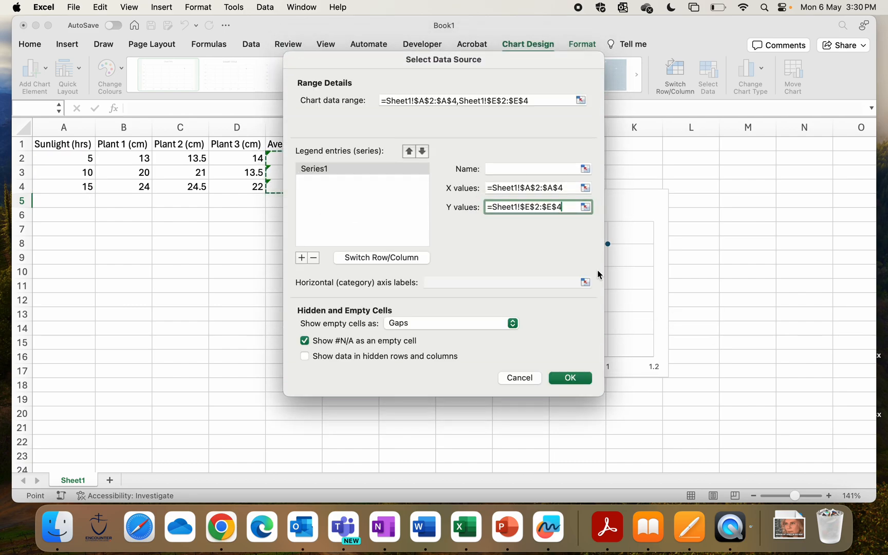
pyautogui.click(569, 379)
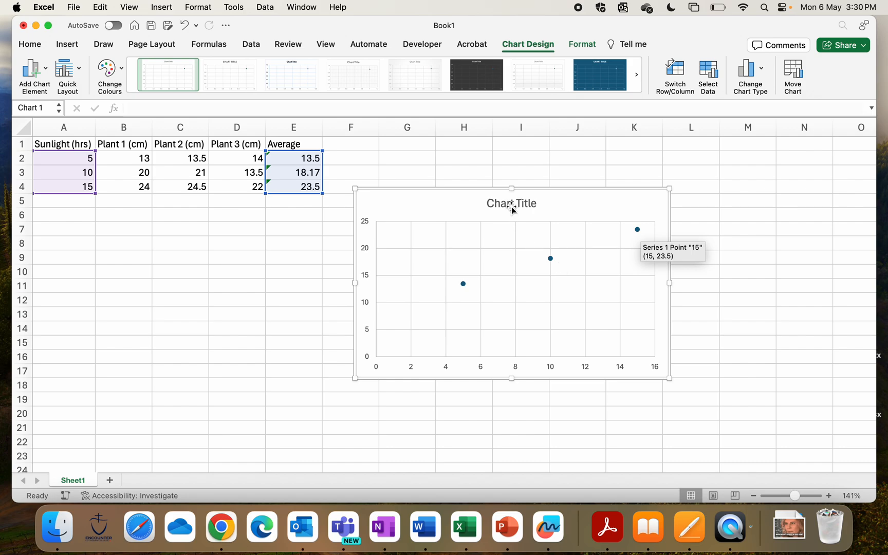
# Add a primary horizontal and a primary vertical axis title to the scatter chart.
pyautogui.doubleClick(483, 203)
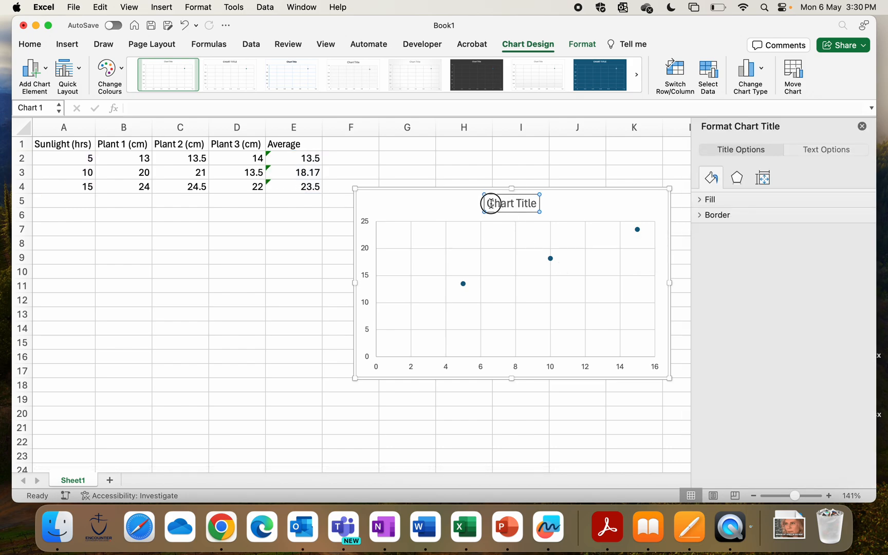
pyautogui.click(448, 201)
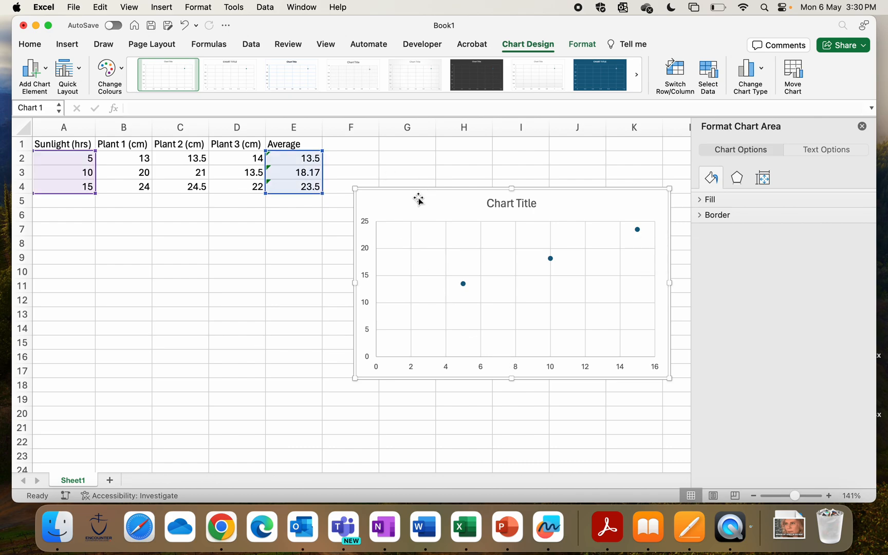
pyautogui.click(46, 77)
pyautogui.moveTo(55, 94)
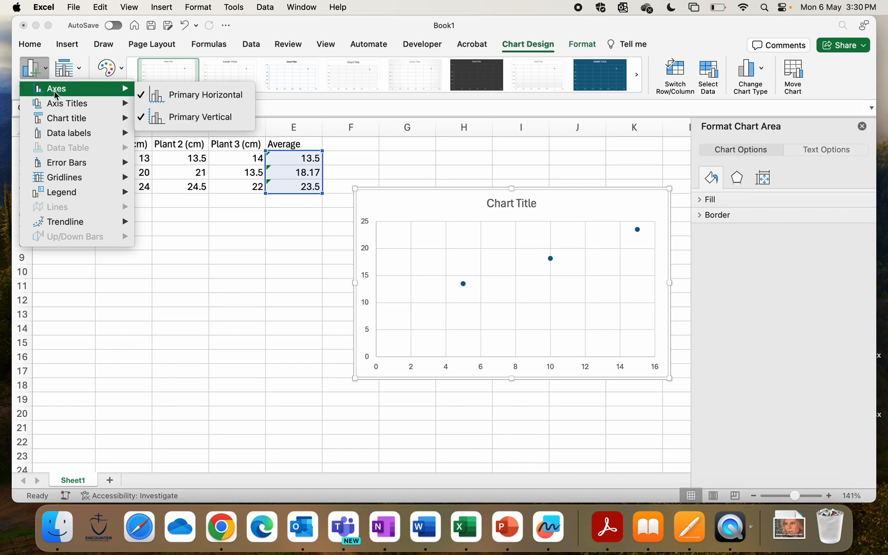
pyautogui.moveTo(80, 106)
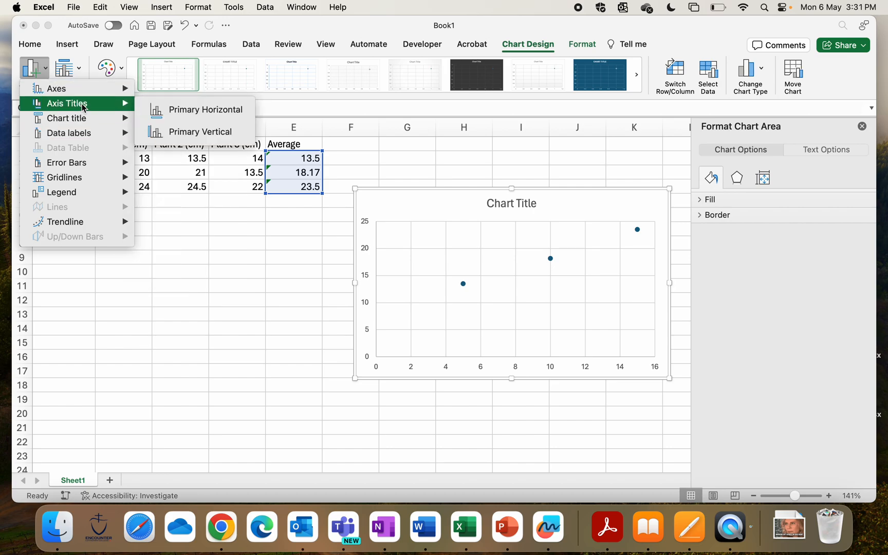
pyautogui.click(190, 110)
pyautogui.click(34, 69)
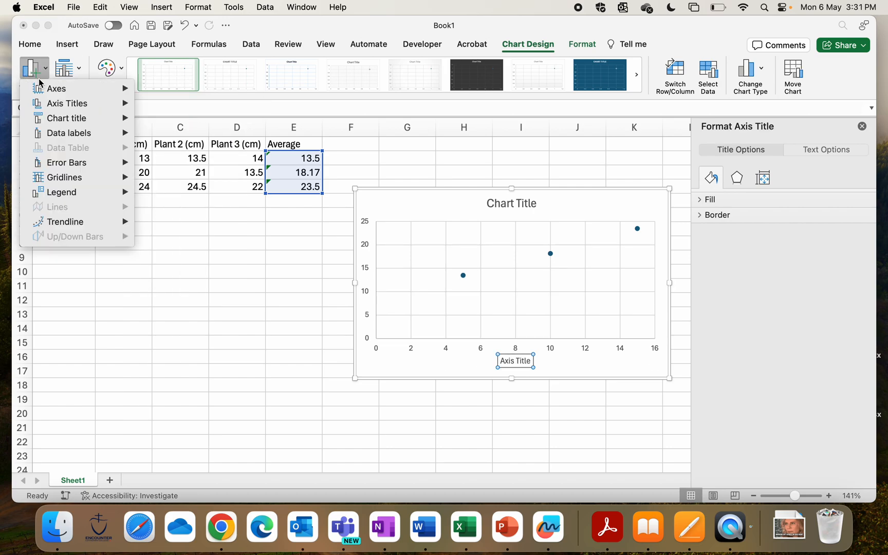
pyautogui.moveTo(73, 107)
pyautogui.click(204, 131)
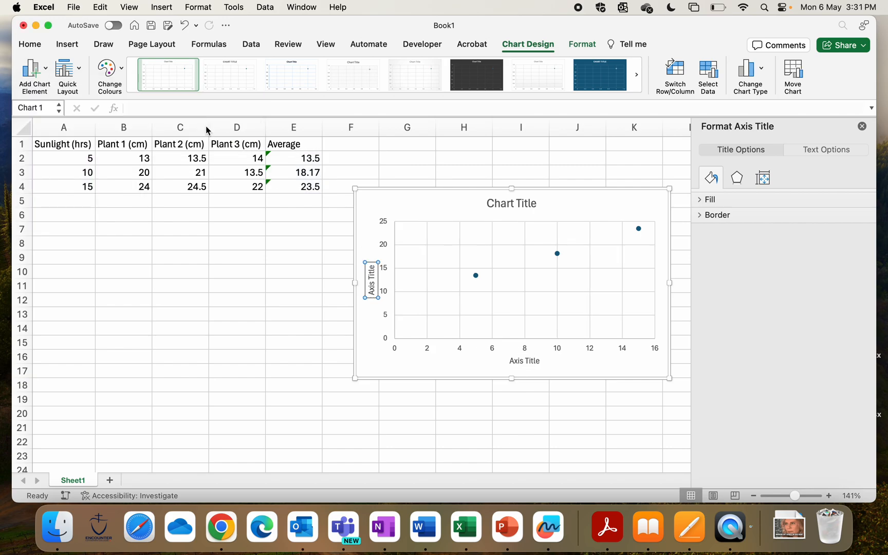
# Move the chart slightly down and to the left, and change its vertical axis title to "Average Plant Height (cm)".
pyautogui.moveTo(587, 204); pyautogui.dragTo(541, 235)
pyautogui.click(325, 310)
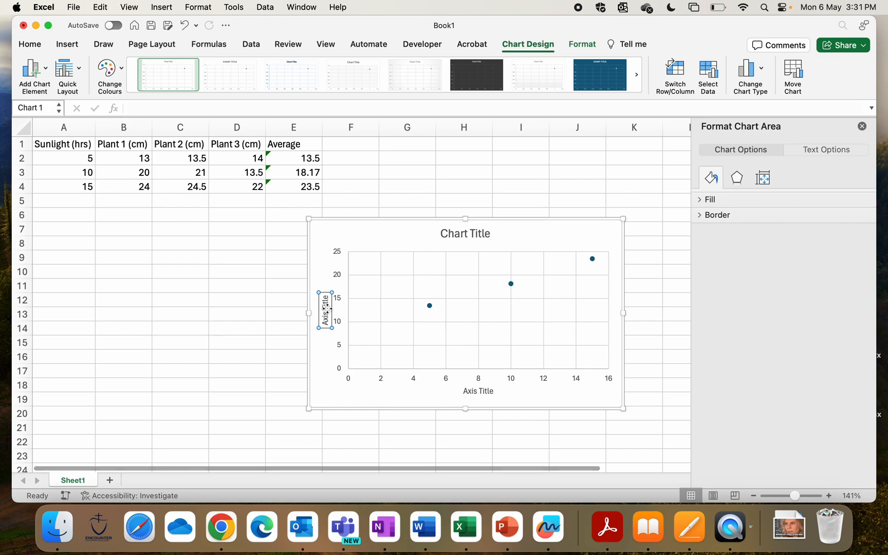
pyautogui.click(325, 303)
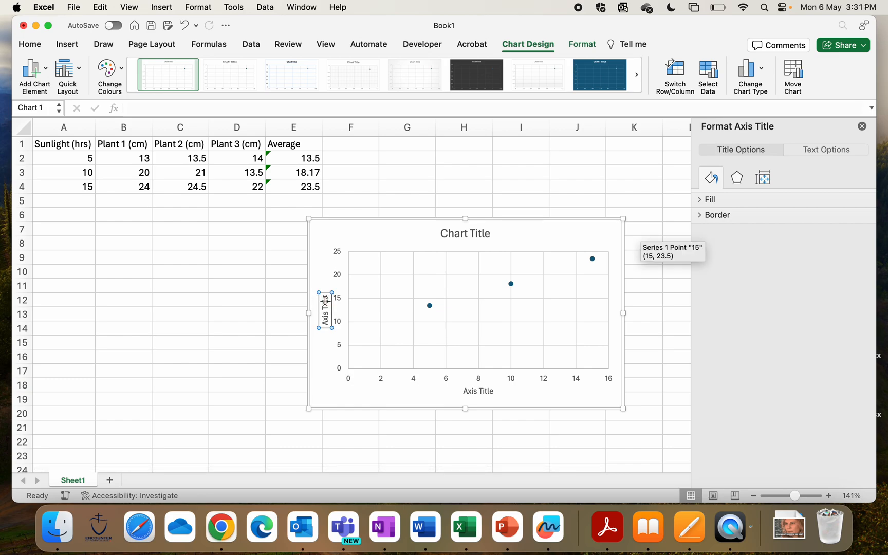
pyautogui.moveTo(325, 297); pyautogui.dragTo(324, 327)
pyautogui.press('BackSpace')
pyautogui.write('Average Plant Height (cm)')
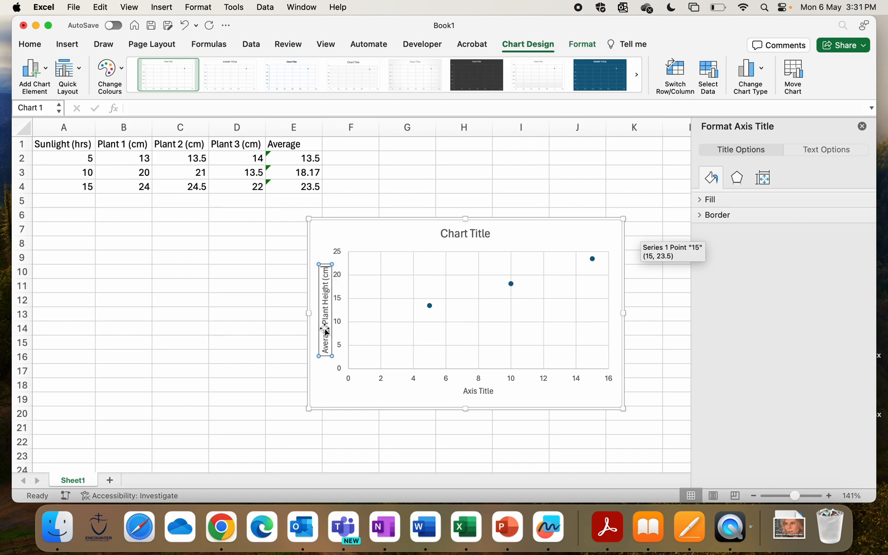
# Replace the horizontal axis title's placeholder text with "Hours of Sunlight".
pyautogui.click(486, 390)
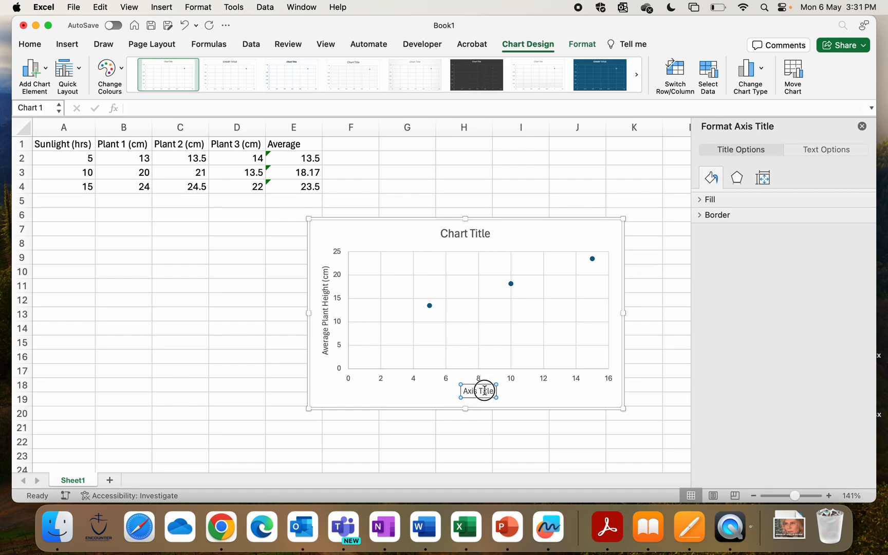
pyautogui.click(488, 391)
pyautogui.press('BackSpace')
pyautogui.press('BackSpace')
pyautogui.press('BackSpace')
pyautogui.press('BackSpace')
pyautogui.press('BackSpace')
pyautogui.write('Hours of Sunlight')
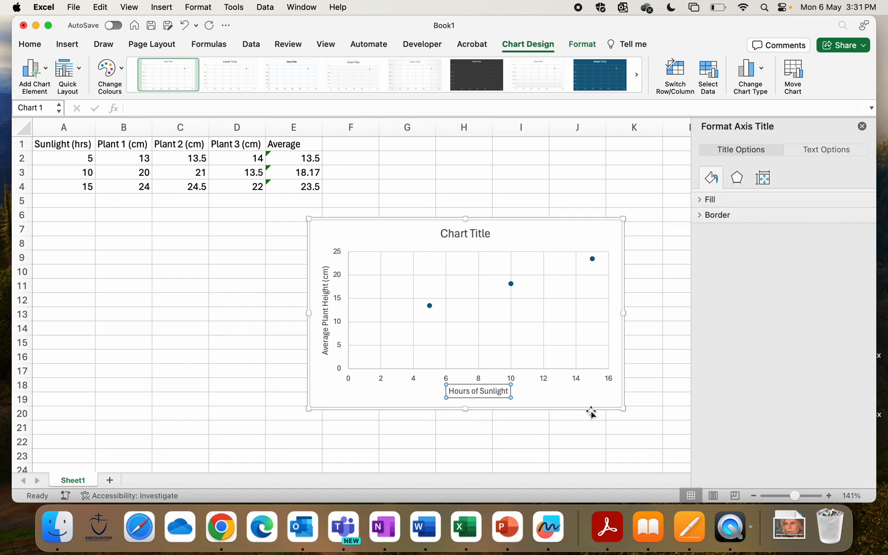
pyautogui.click(572, 393)
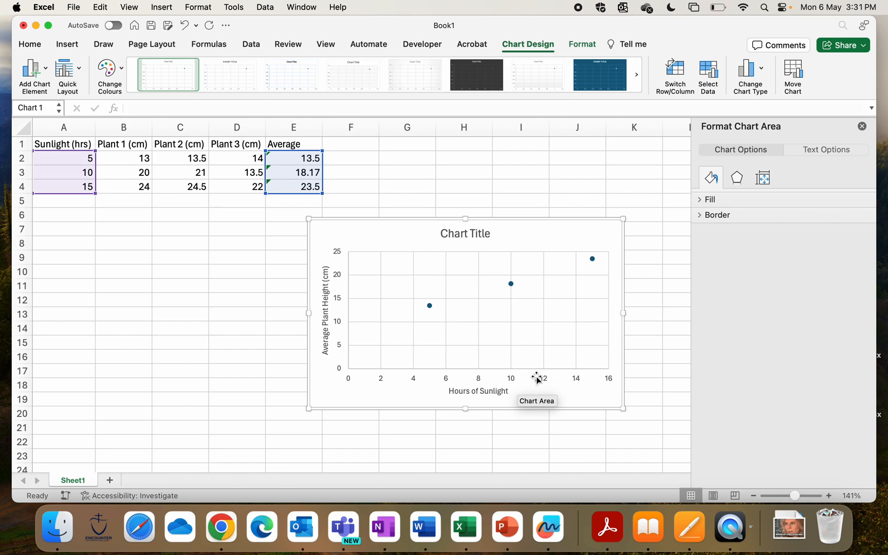
# Change the chart title to "Average Plant Growth depending on sunlight exposure.".
pyautogui.click(461, 232)
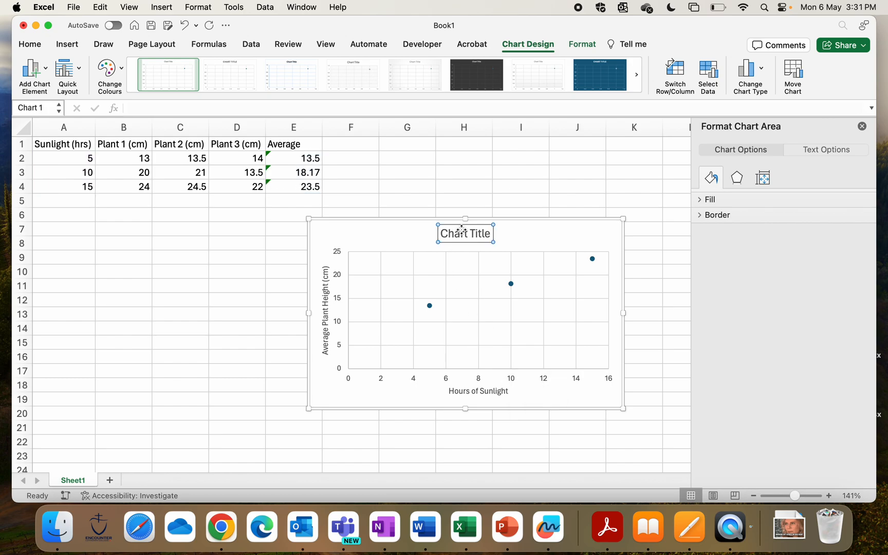
pyautogui.doubleClick(460, 231)
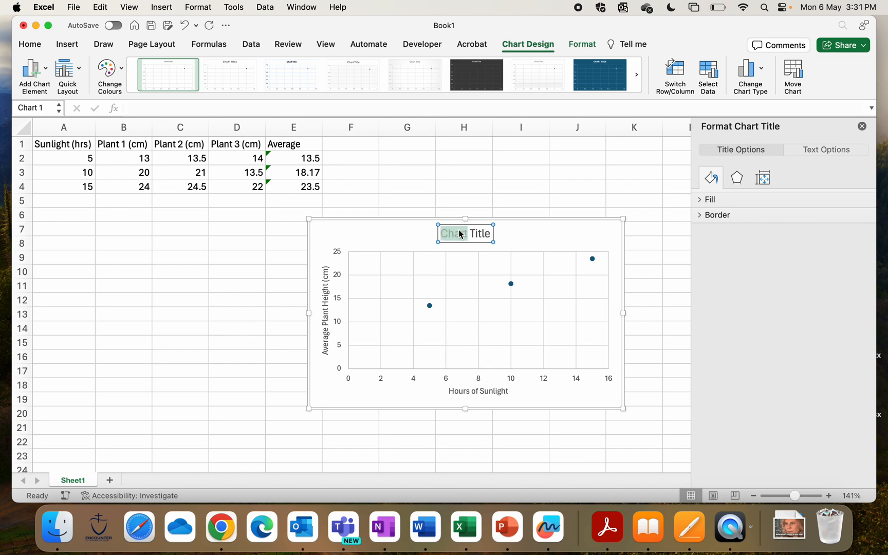
pyautogui.write('Avewr')
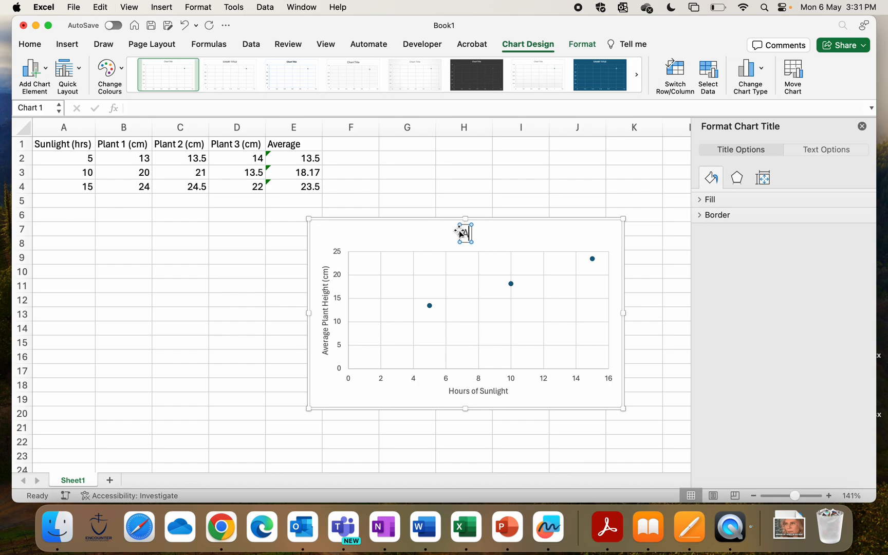
pyautogui.press('BackSpace')
pyautogui.press('BackSpace')
pyautogui.write('rage Plant Growth')
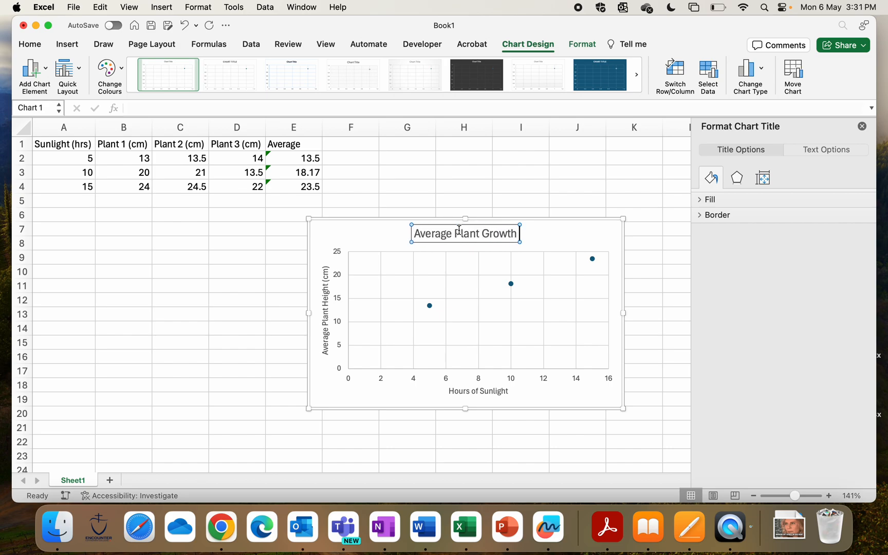
pyautogui.write(' depending on sunlight')
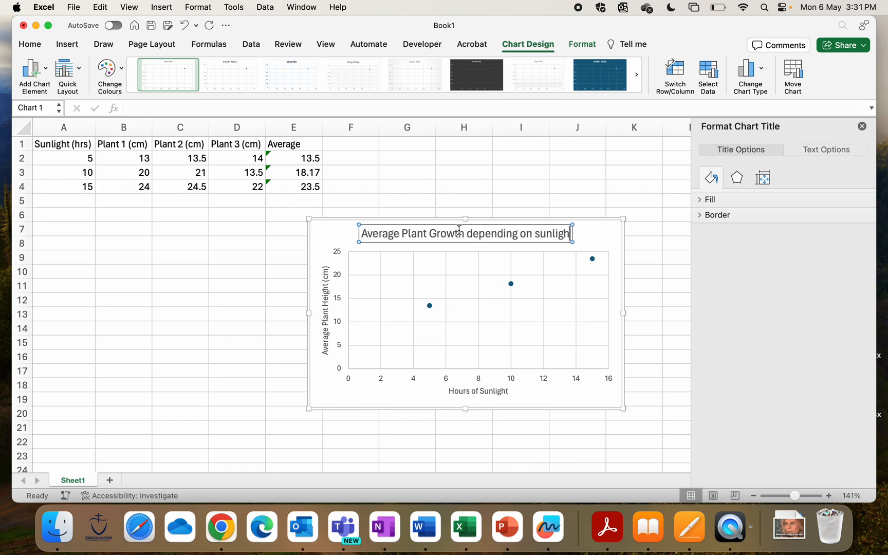
pyautogui.write(' expos')
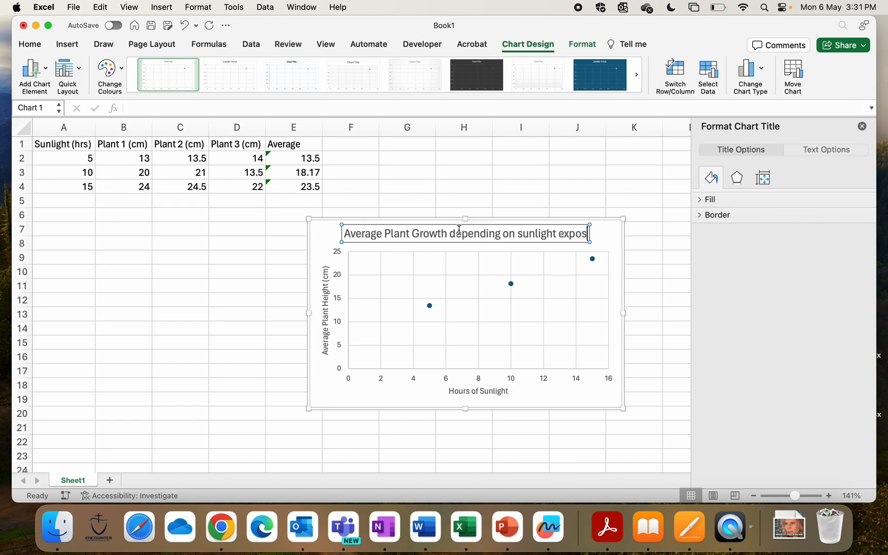
pyautogui.write('ure.')
pyautogui.click(647, 292)
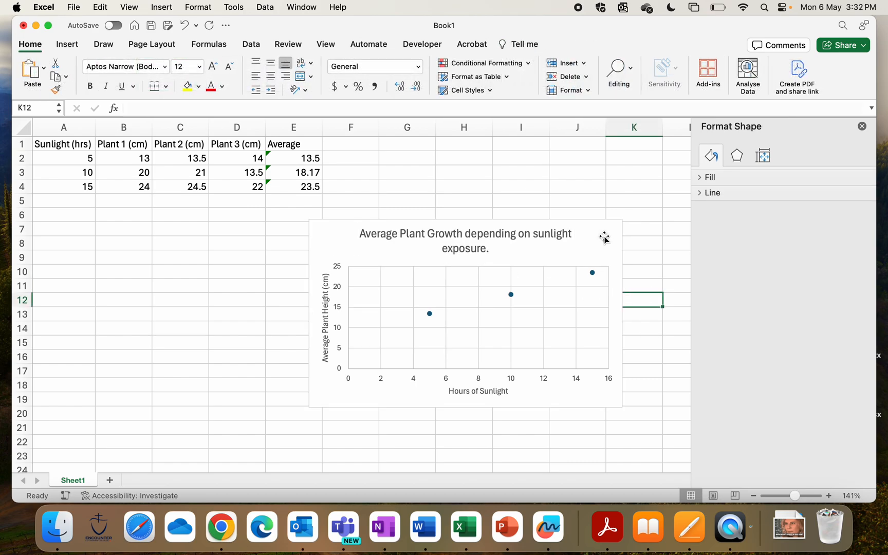
# Delete the horizontal and vertical major gridlines from the chart's plot area.
pyautogui.click(526, 307)
pyautogui.press('Delete')
pyautogui.click(545, 300)
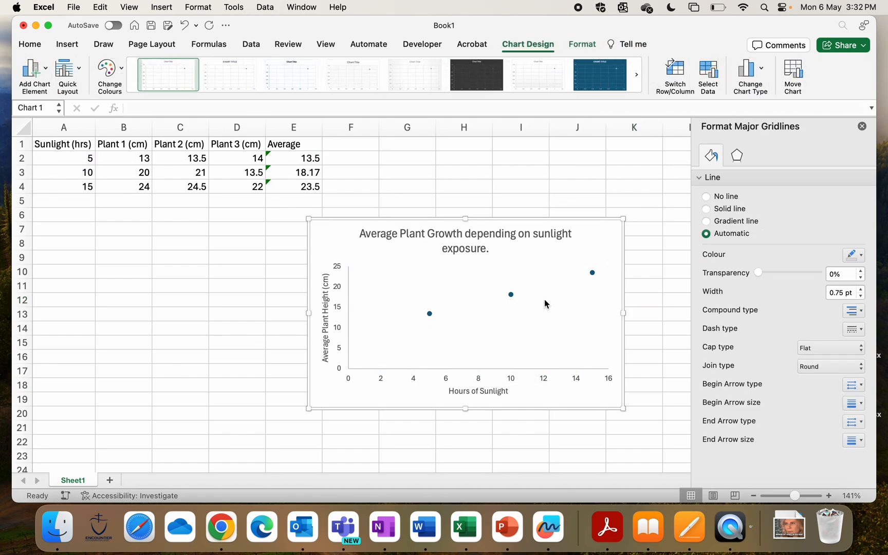
pyautogui.press('Delete')
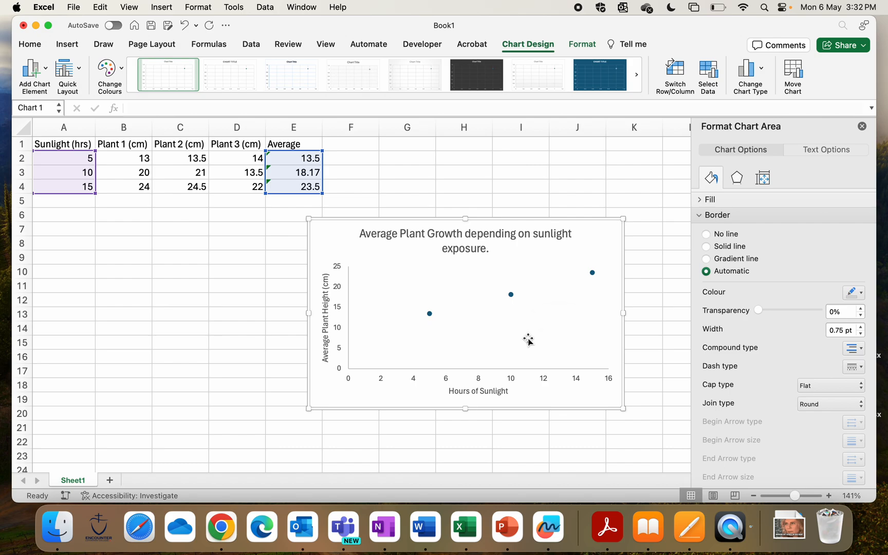
# Add a linear trendline to the data points and display its equation on the chart, placed just above the line.
pyautogui.click(513, 297)
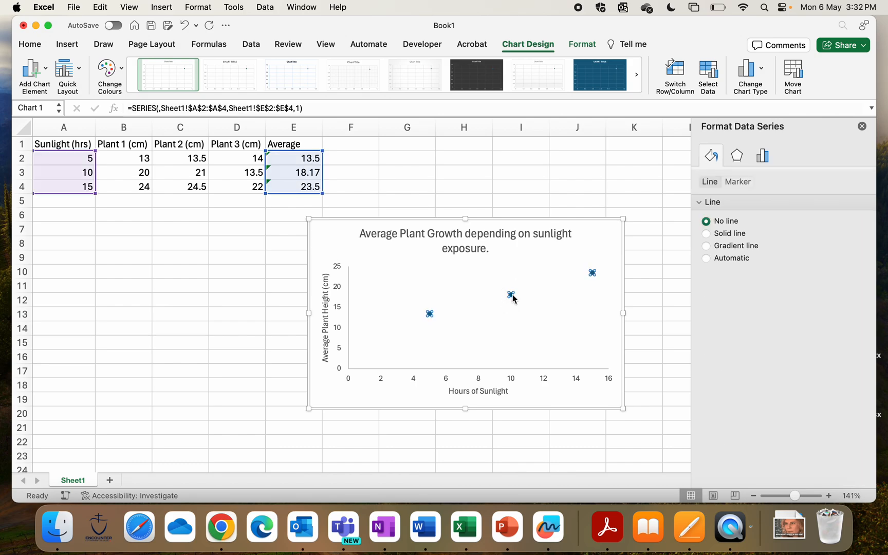
pyautogui.rightClick(513, 298)
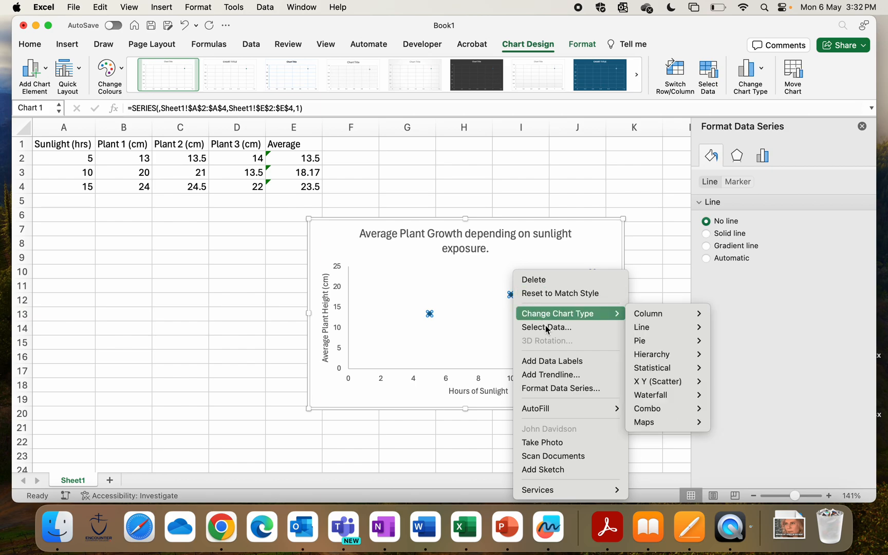
pyautogui.click(567, 376)
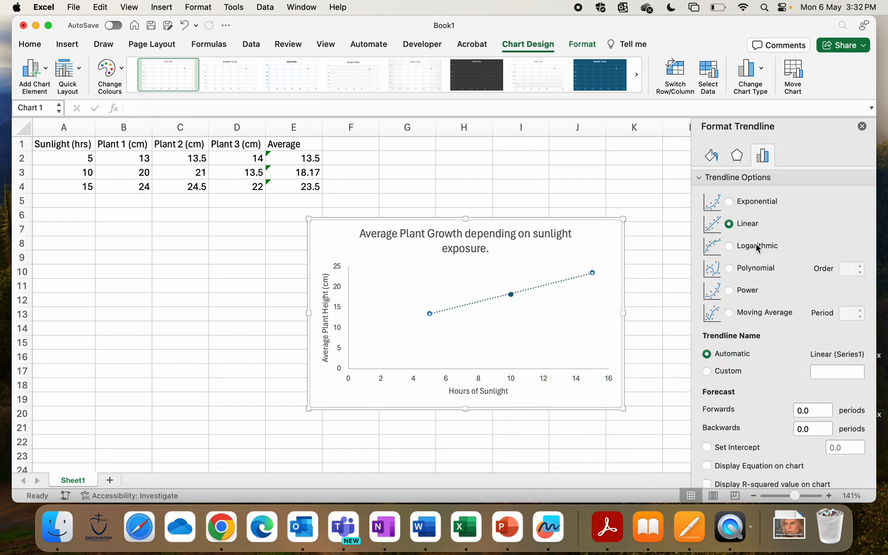
pyautogui.scroll(-1, 766, 323)
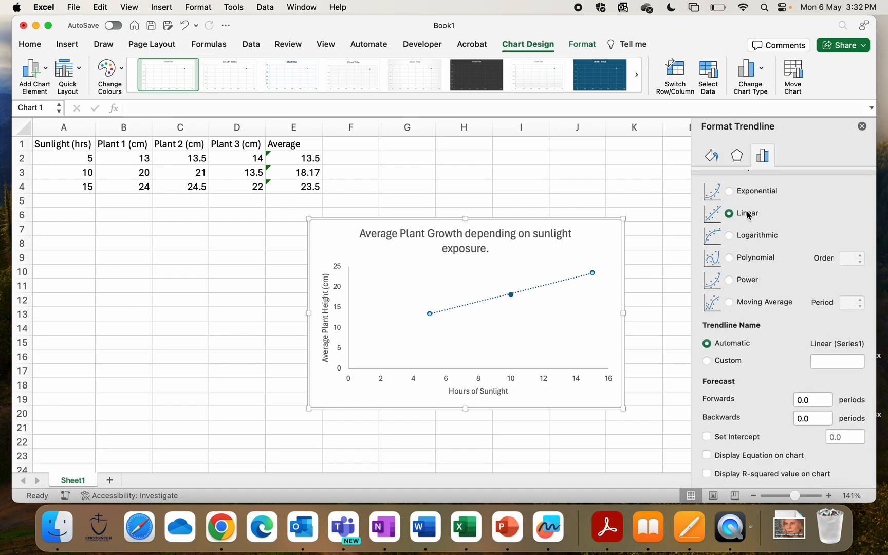
pyautogui.click(708, 456)
pyautogui.click(565, 276)
pyautogui.moveTo(566, 274); pyautogui.dragTo(548, 266)
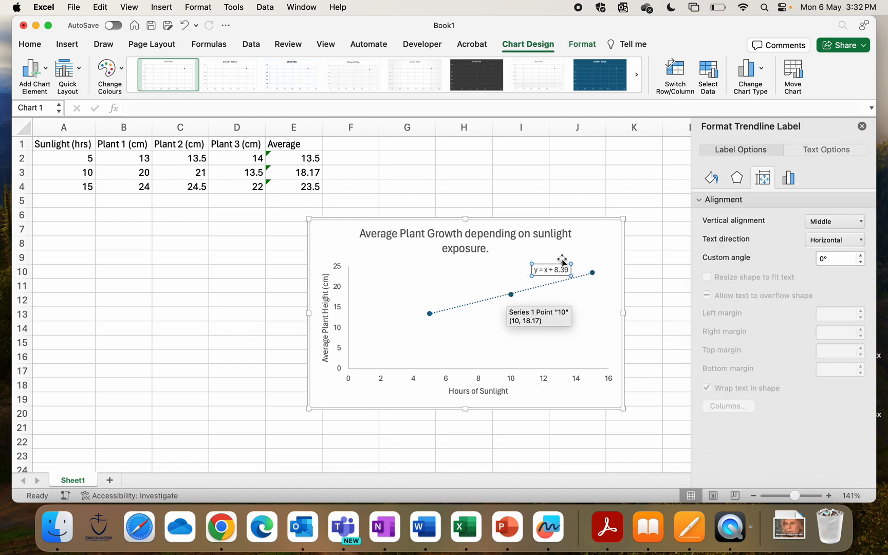
# Display the trendline's R-squared value on the chart and move the combined label clear of the line.
pyautogui.click(582, 279)
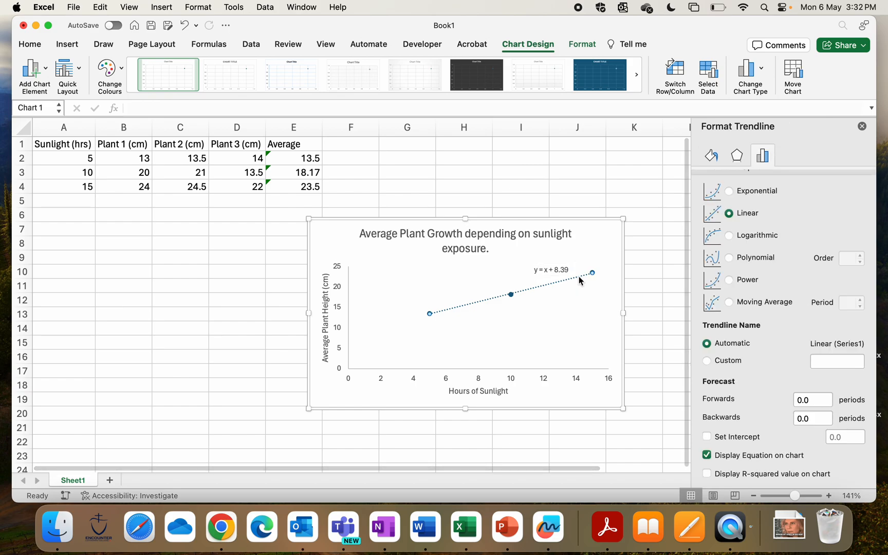
pyautogui.click(707, 473)
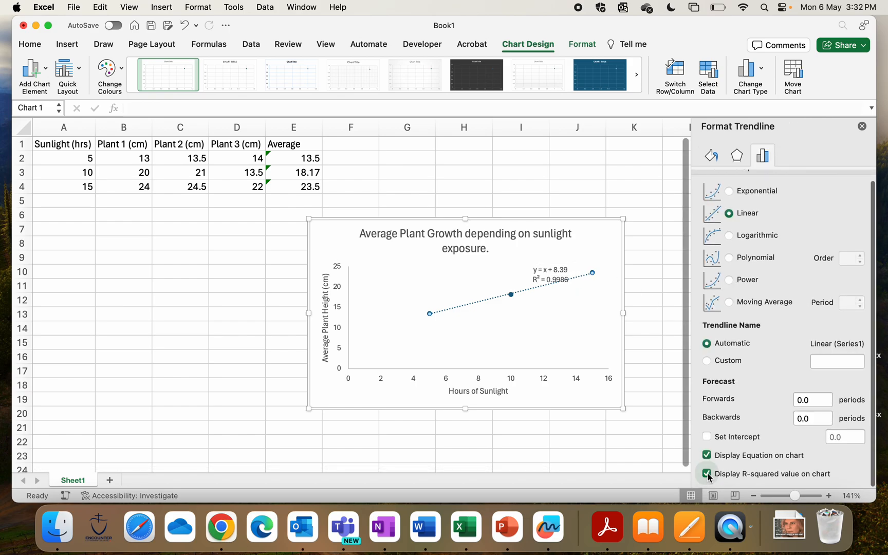
pyautogui.click(550, 269)
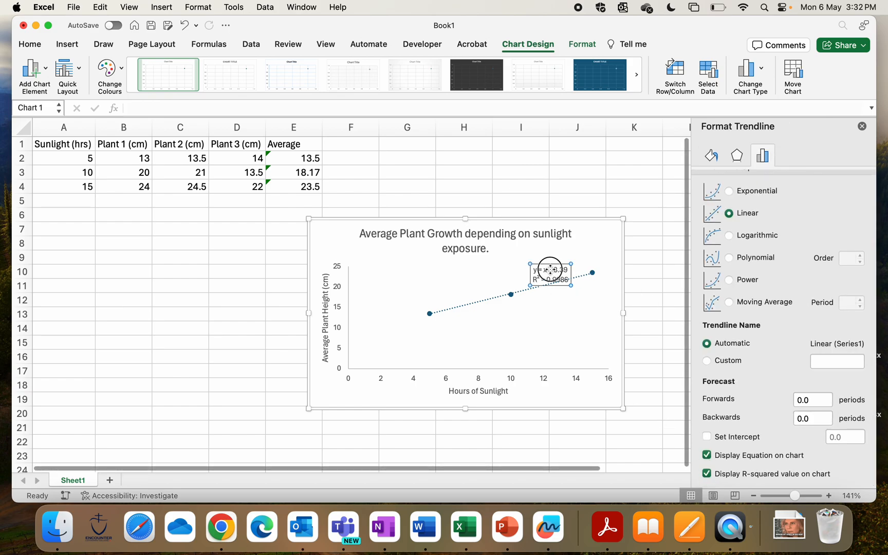
pyautogui.moveTo(557, 264); pyautogui.dragTo(545, 259)
# Try a fixed intercept of 0.0 on the trendline and turn the setting off again.
pyautogui.click(578, 278)
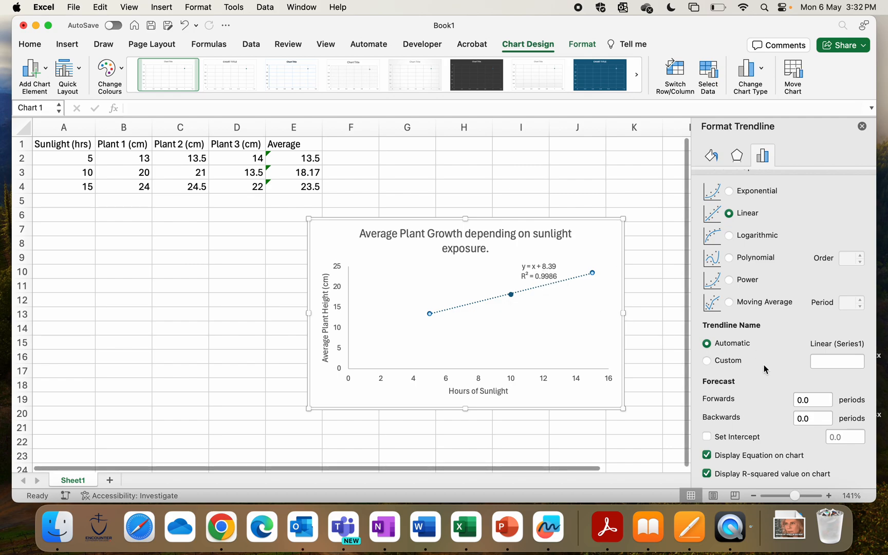
pyautogui.click(710, 438)
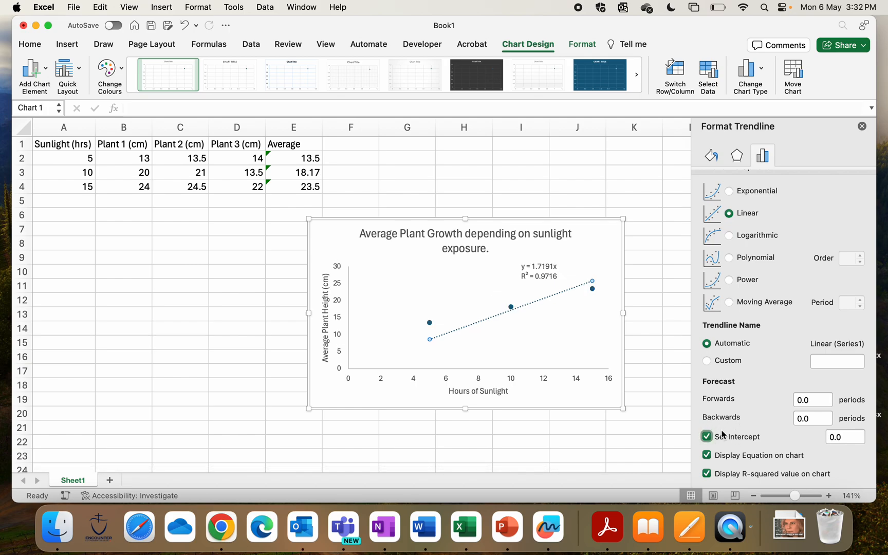
pyautogui.click(709, 437)
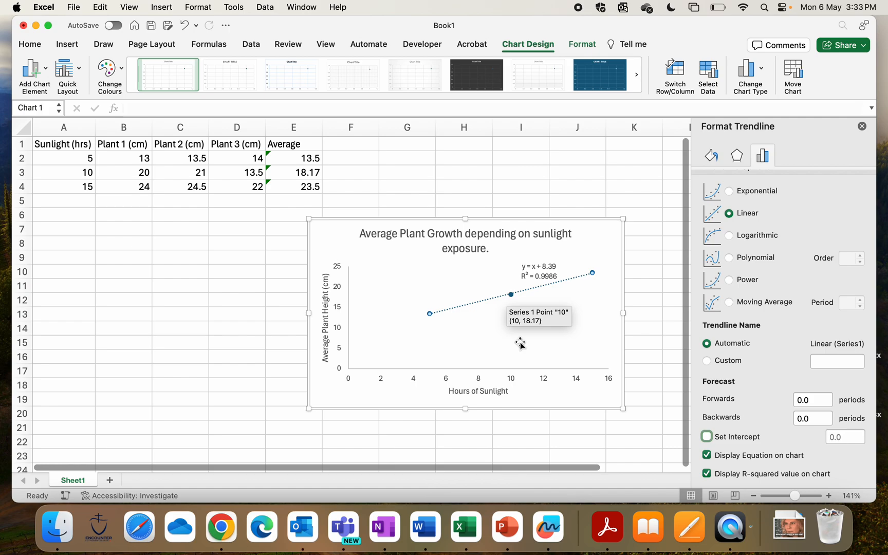
# Move the averages chart beside the data table and place a duplicate of it below the table.
pyautogui.moveTo(341, 237); pyautogui.dragTo(382, 192)
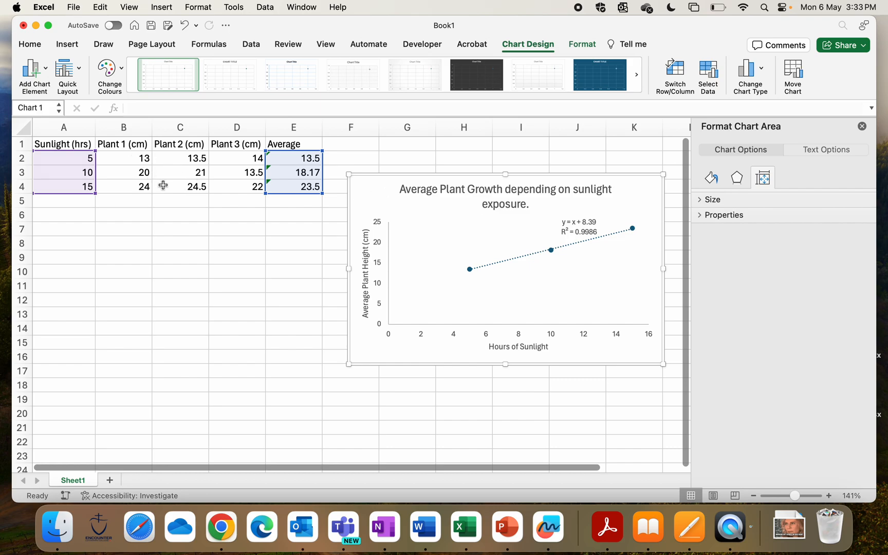
pyautogui.rightClick(373, 192)
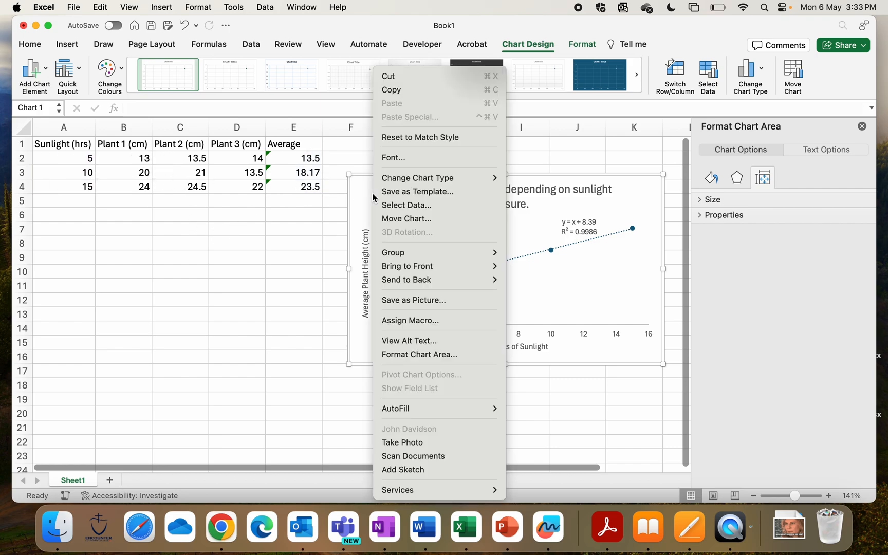
pyautogui.click(426, 90)
pyautogui.click(187, 301)
pyautogui.rightClick(190, 302)
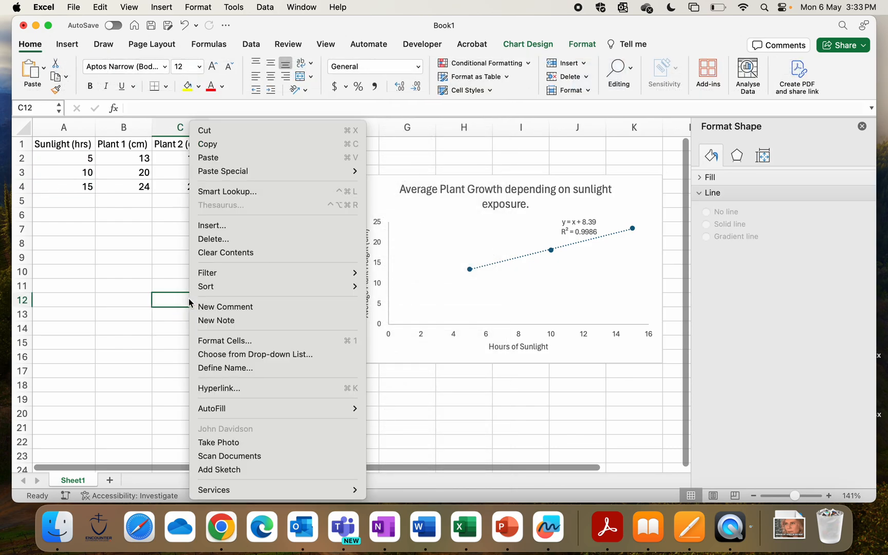
pyautogui.click(234, 158)
pyautogui.click(389, 314)
pyautogui.moveTo(386, 311); pyautogui.dragTo(267, 248)
# Add two more data series to the duplicate chart's data source.
pyautogui.rightClick(305, 256)
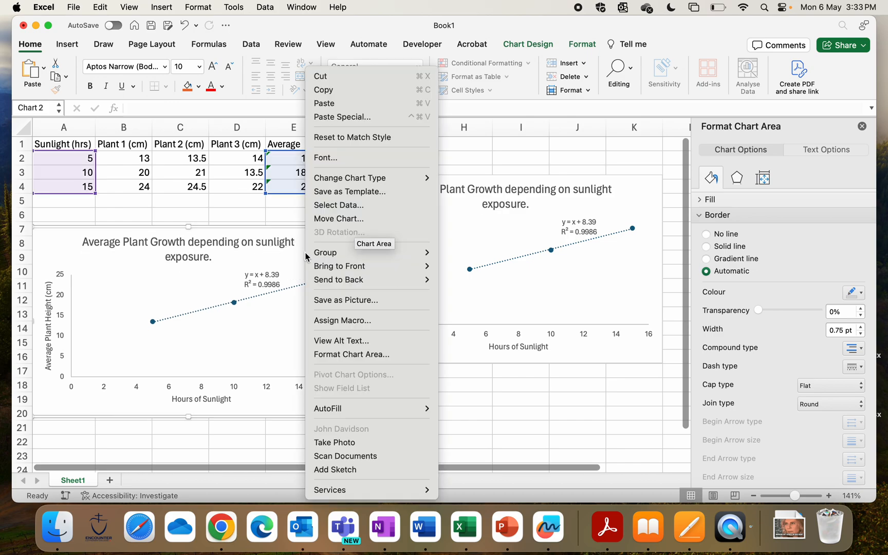
pyautogui.click(367, 208)
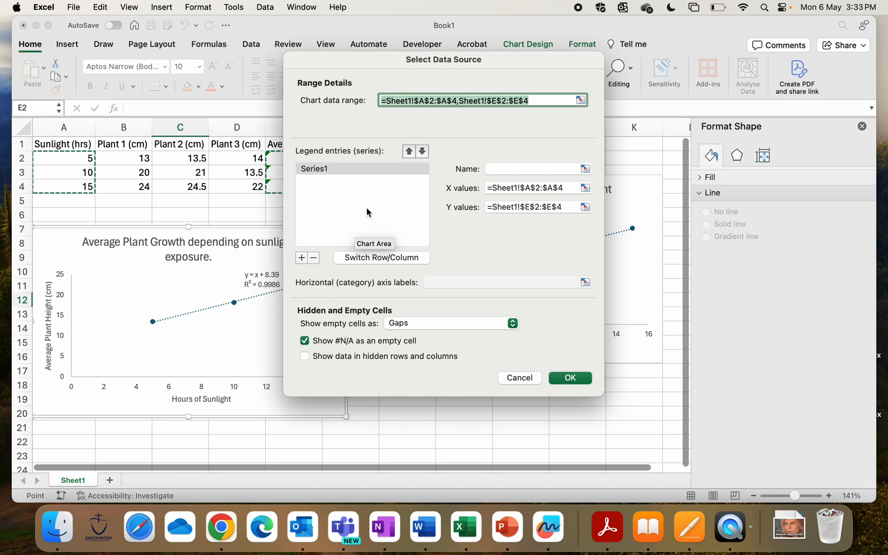
pyautogui.click(376, 172)
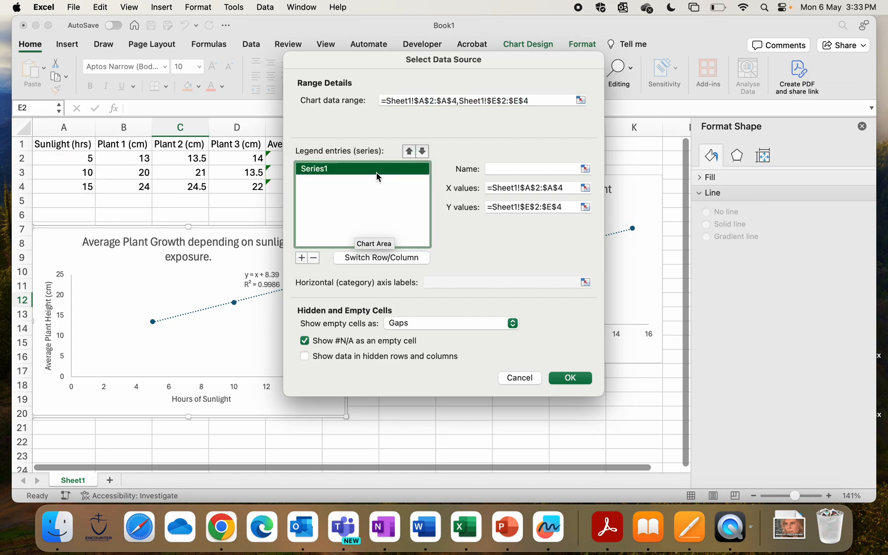
pyautogui.click(302, 258)
pyautogui.click(304, 258)
# Name the duplicate chart's three series Plant 1, Plant 2 and Plant 3.
pyautogui.click(337, 170)
pyautogui.click(526, 170)
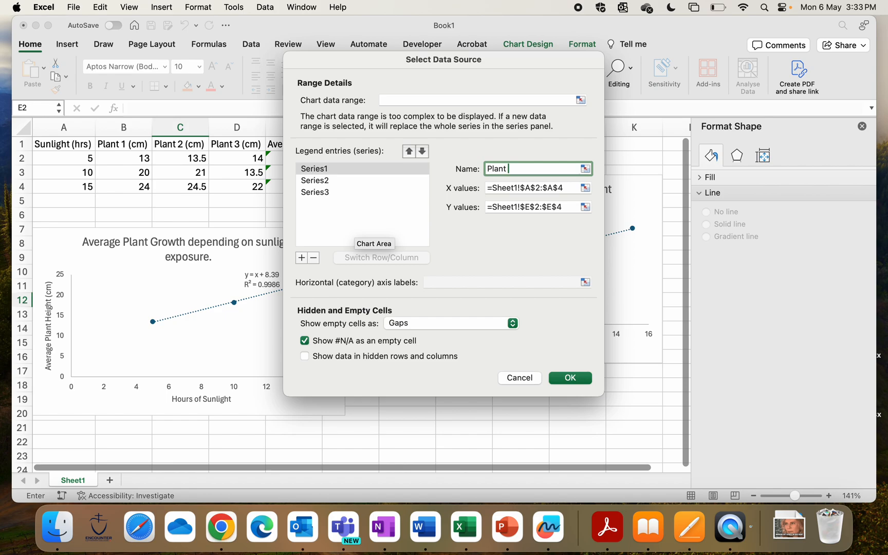
pyautogui.click(380, 180)
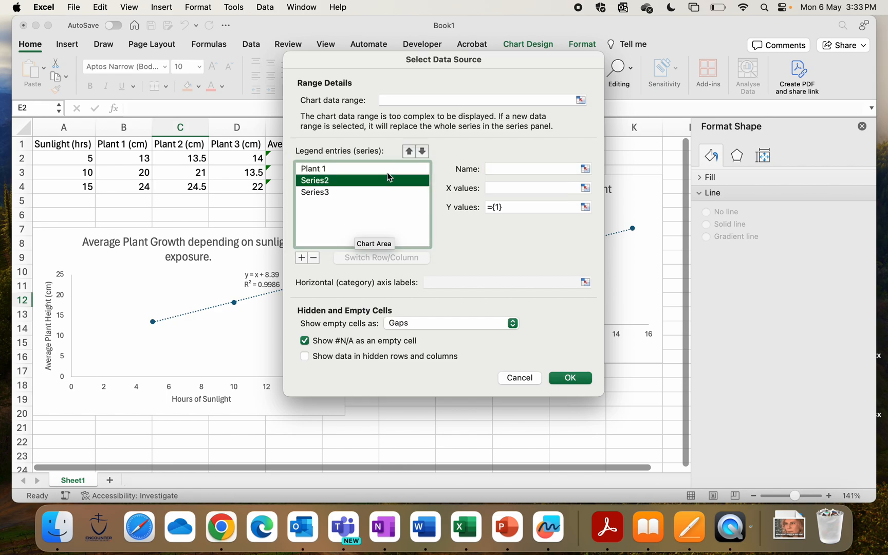
pyautogui.click(522, 166)
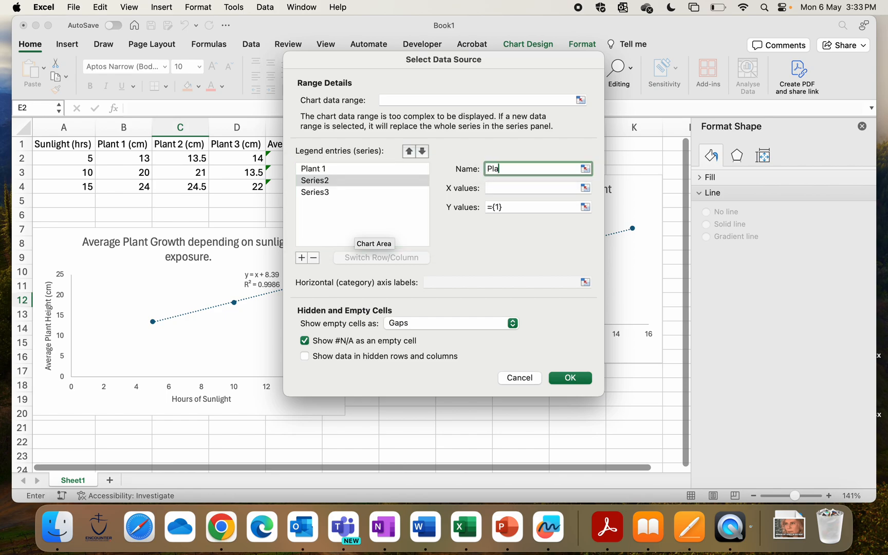
pyautogui.write('Plant 2')
pyautogui.click(367, 191)
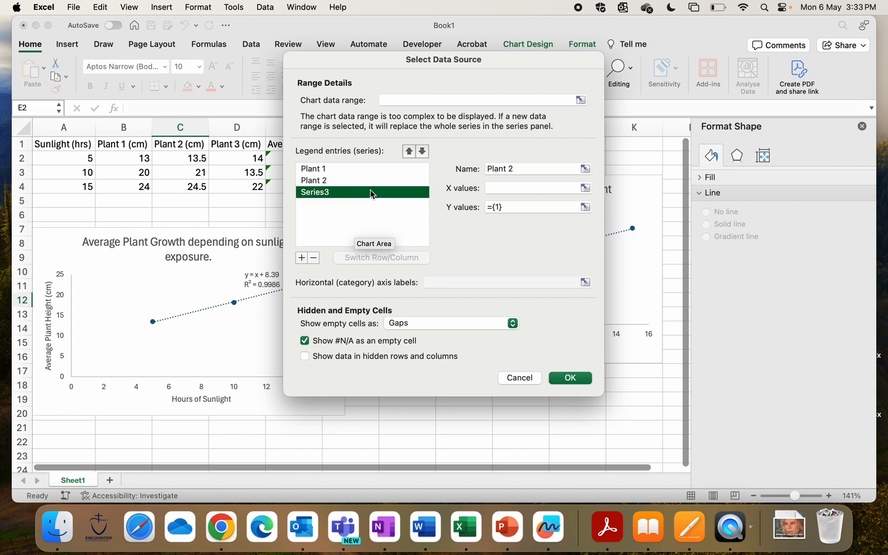
pyautogui.click(525, 169)
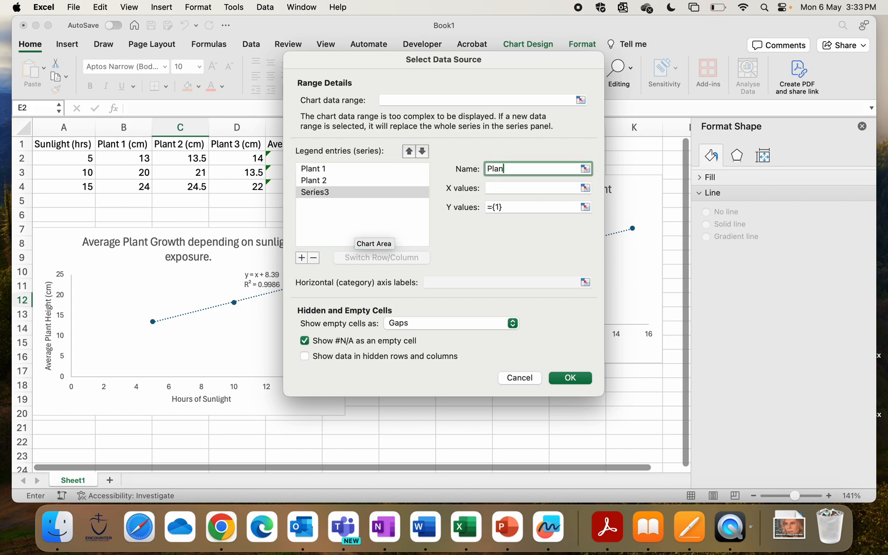
# Set the Plant 2 series to X values A2:A4 and Y values C2:C4.
pyautogui.click(378, 180)
pyautogui.click(506, 188)
pyautogui.moveTo(77, 158); pyautogui.dragTo(79, 191)
pyautogui.click(529, 207)
pyautogui.press('super+a')
pyautogui.press('BackSpace')
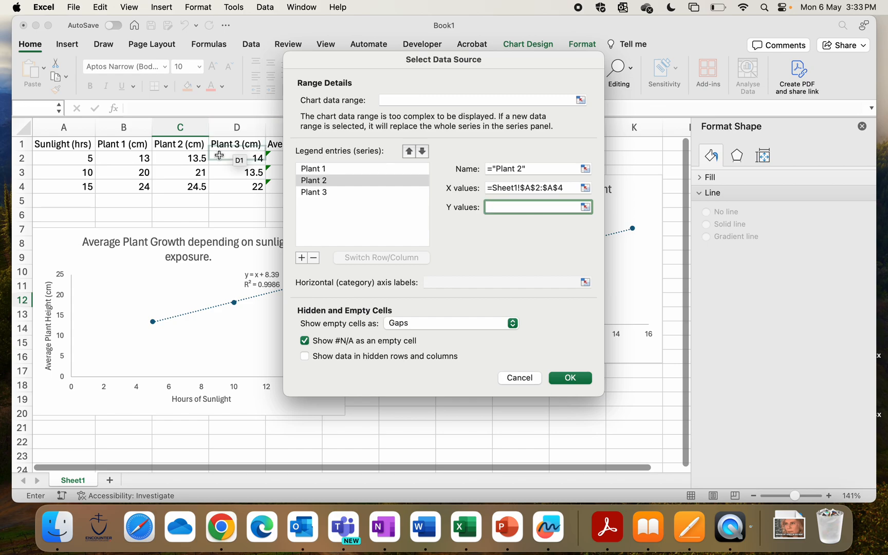
pyautogui.moveTo(193, 158); pyautogui.dragTo(194, 189)
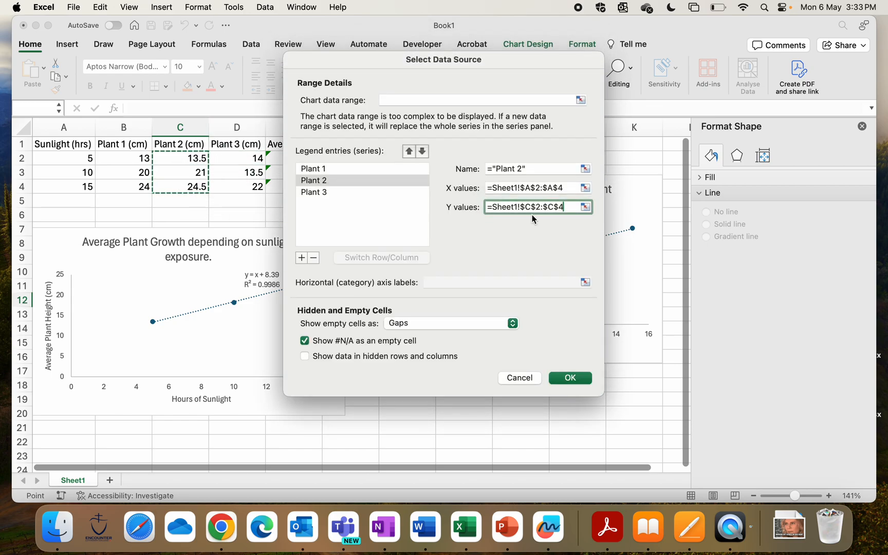
# Set the Plant 3 series to X values A2:A4 and Y values D2:D4.
pyautogui.click(356, 194)
pyautogui.click(497, 188)
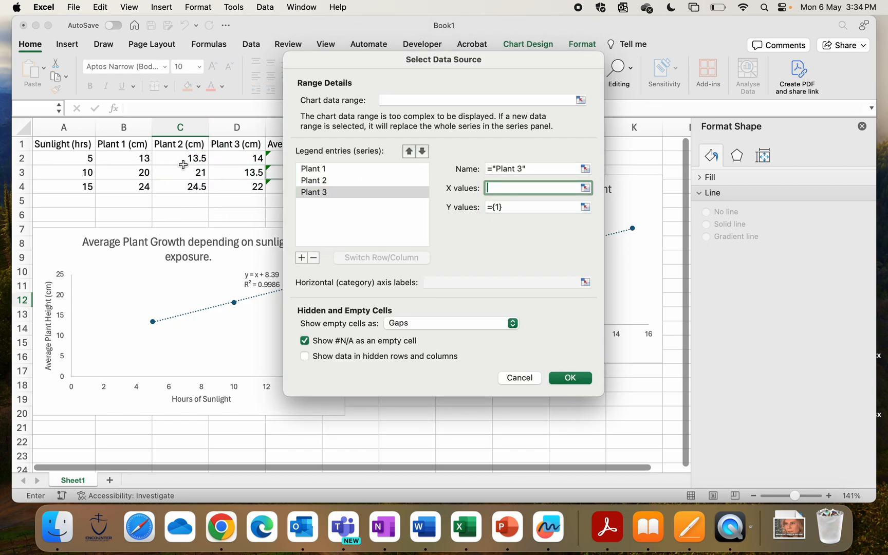
pyautogui.moveTo(77, 159); pyautogui.dragTo(80, 186)
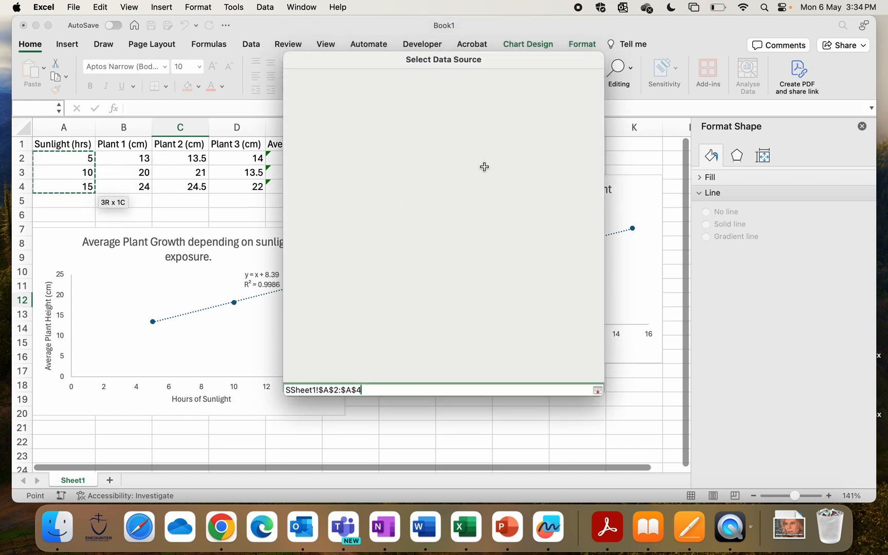
pyautogui.press('Return')
pyautogui.click(434, 208)
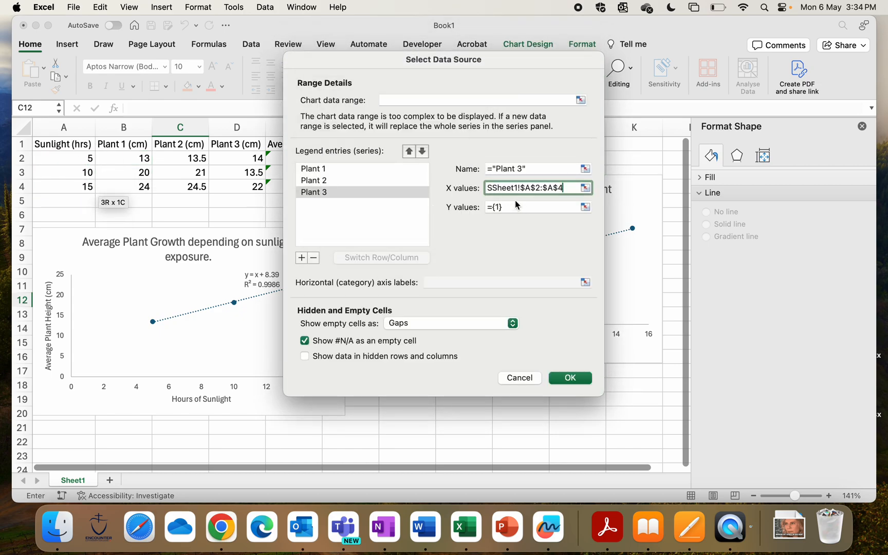
pyautogui.click(492, 188)
pyautogui.press('BackSpace')
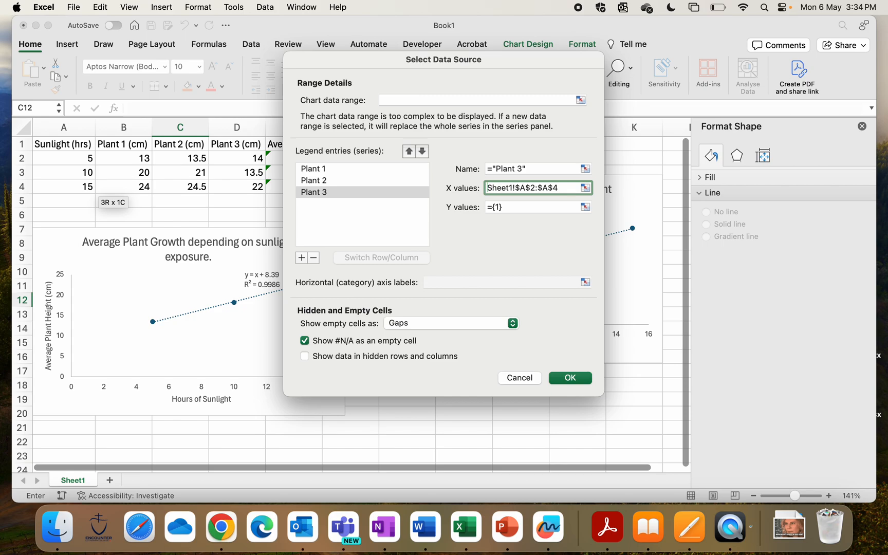
pyautogui.moveTo(507, 207); pyautogui.dragTo(472, 209)
pyautogui.press('BackSpace')
pyautogui.moveTo(236, 158); pyautogui.dragTo(236, 186)
# Change the Plant 1 series' Y values to B2:B4.
pyautogui.click(343, 171)
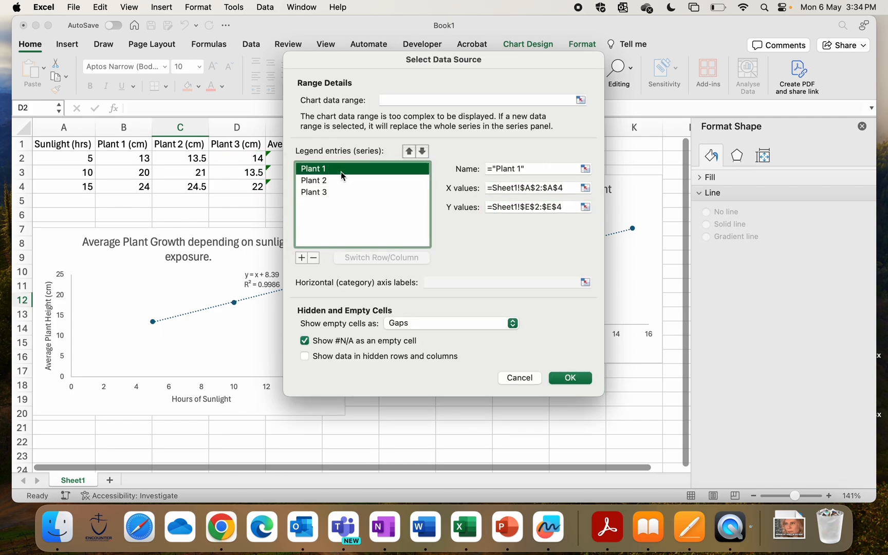
pyautogui.click(570, 187)
pyautogui.click(567, 206)
pyautogui.moveTo(236, 158); pyautogui.dragTo(237, 185)
pyautogui.moveTo(144, 160); pyautogui.dragTo(145, 184)
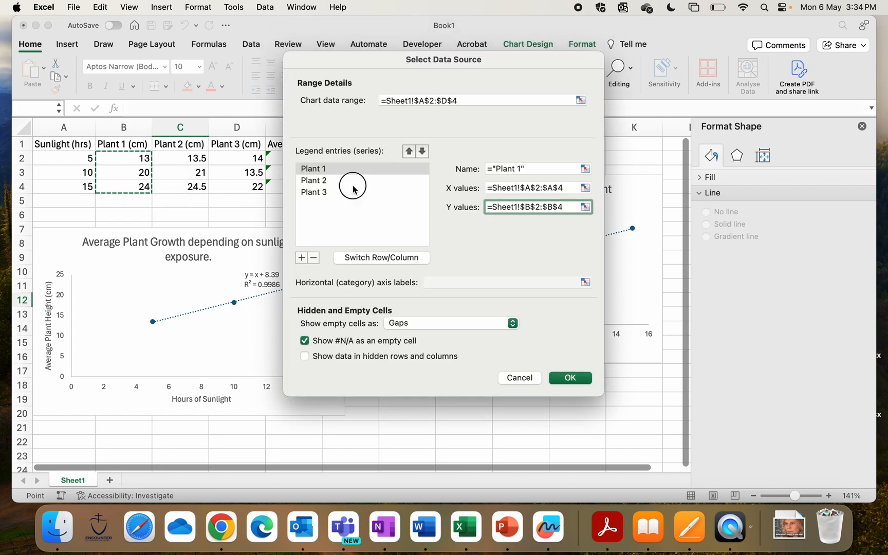
# Check the source ranges of the Plant 2 and Plant 3 series and apply the data source changes.
pyautogui.click(352, 185)
pyautogui.click(492, 187)
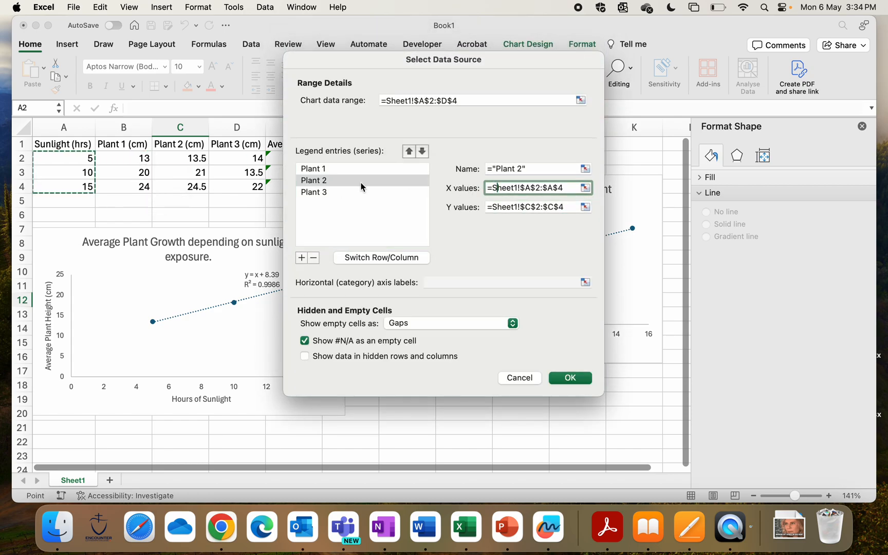
pyautogui.click(564, 204)
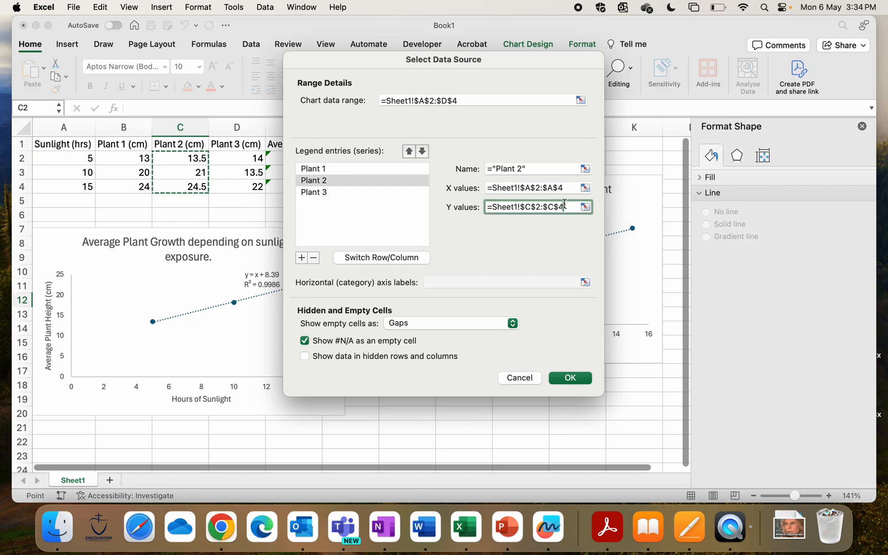
pyautogui.click(341, 193)
pyautogui.click(552, 206)
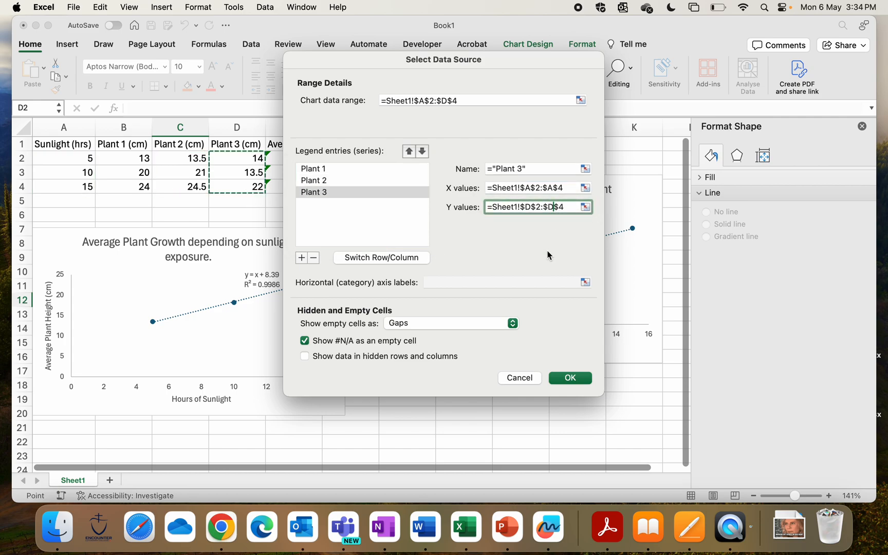
pyautogui.click(571, 378)
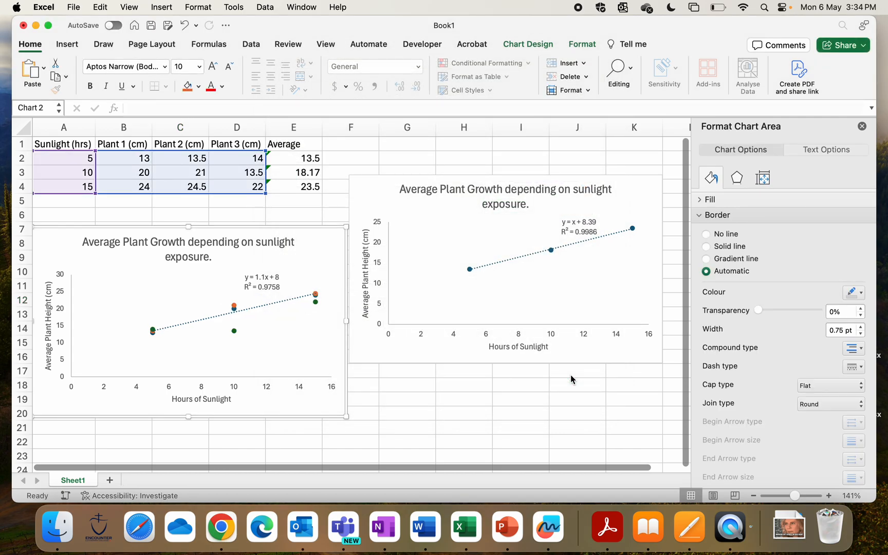
# Delete the trendline and its equation and R-squared label from the three-plant chart.
pyautogui.click(270, 281)
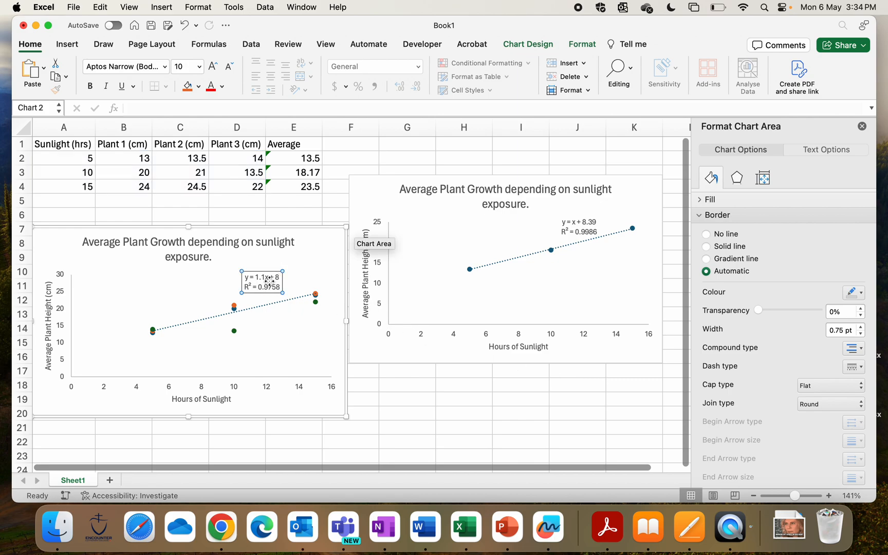
pyautogui.press('Delete')
pyautogui.click(268, 306)
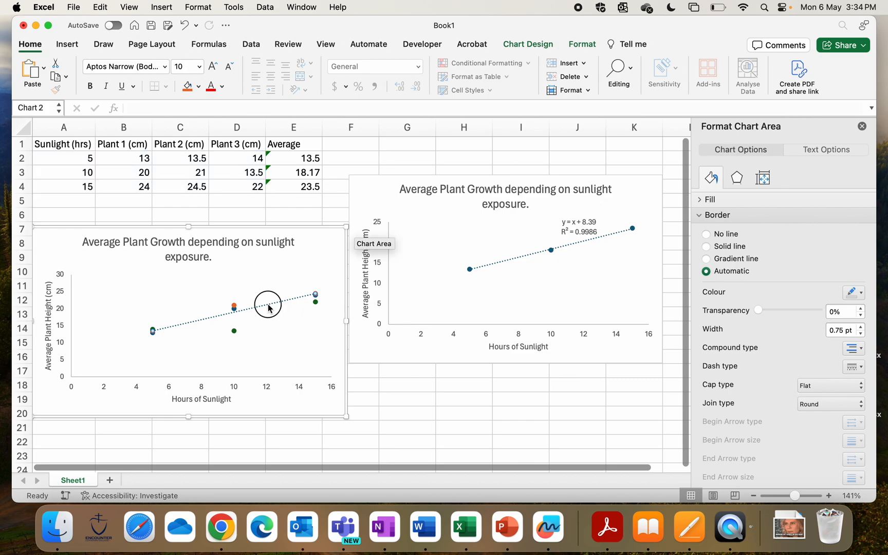
pyautogui.press('Delete')
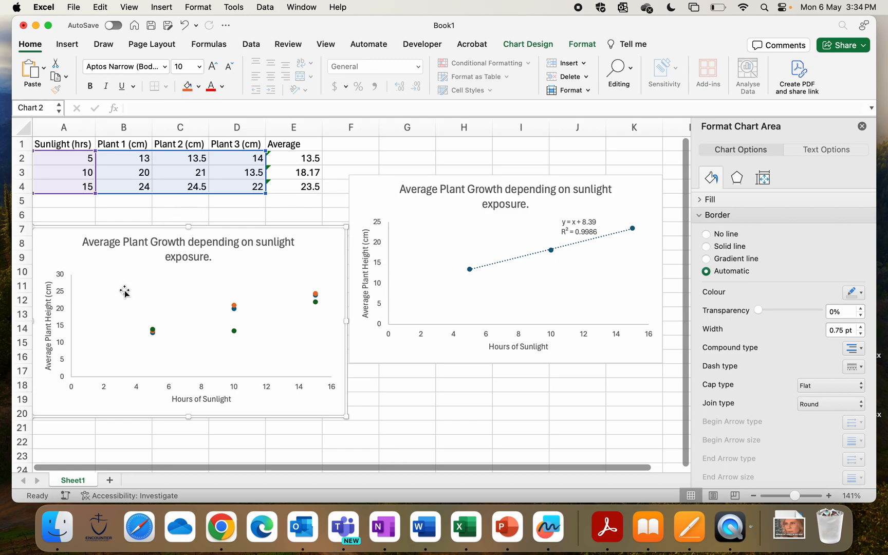
# Shift the three-plant chart slightly and add a legend on its right side.
pyautogui.moveTo(50, 234); pyautogui.dragTo(65, 238)
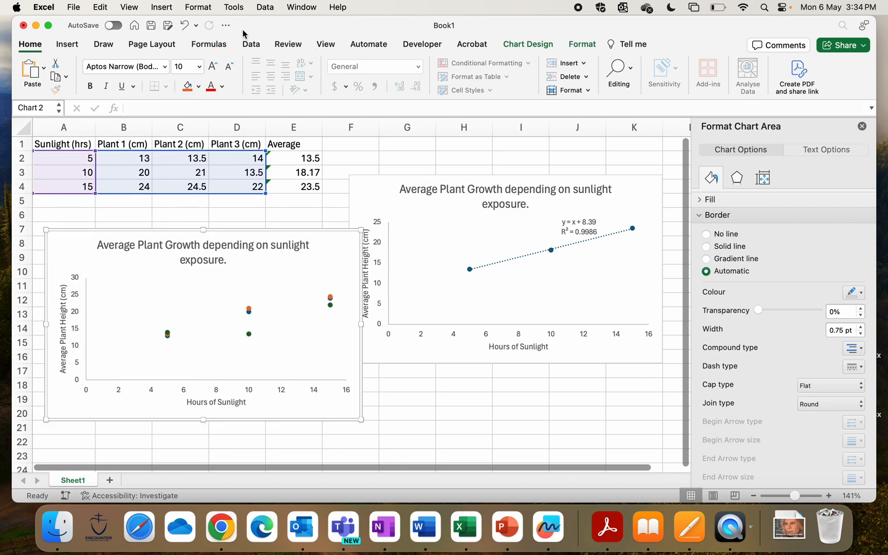
pyautogui.click(526, 45)
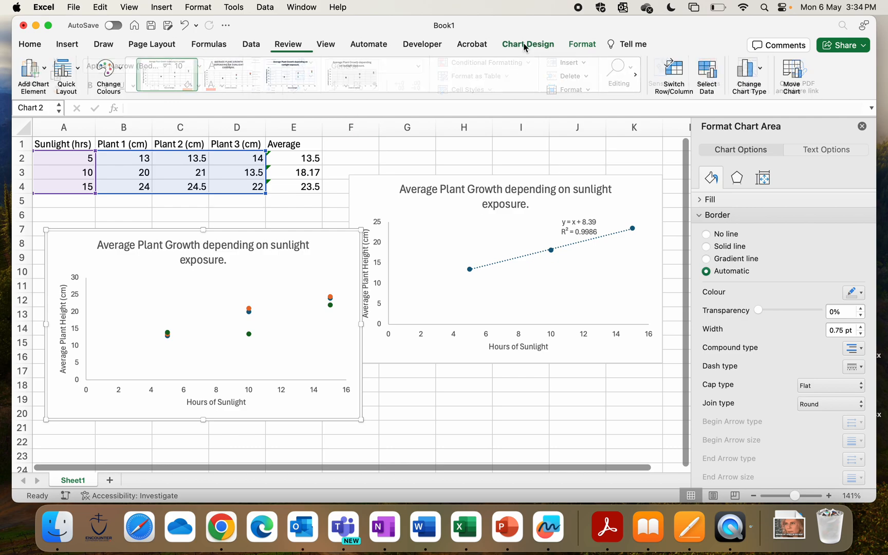
pyautogui.click(34, 72)
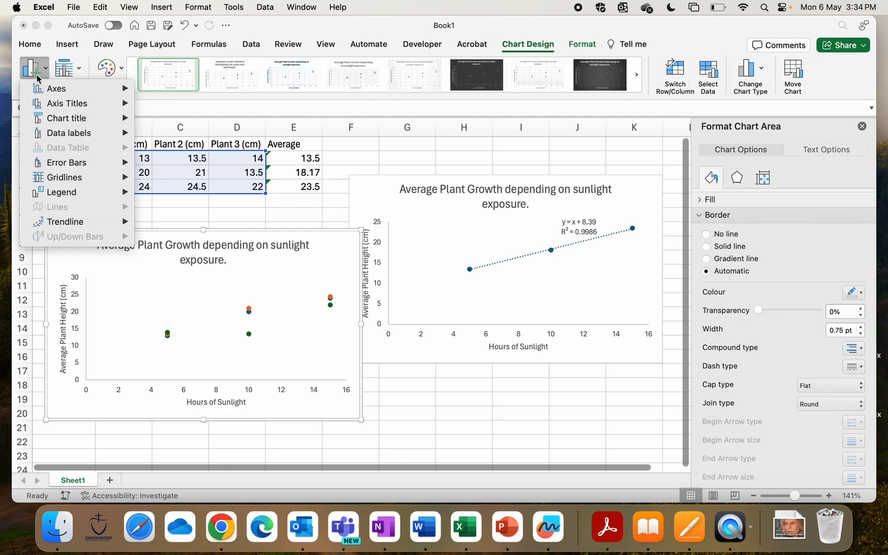
pyautogui.moveTo(80, 107)
pyautogui.moveTo(120, 195)
pyautogui.click(181, 221)
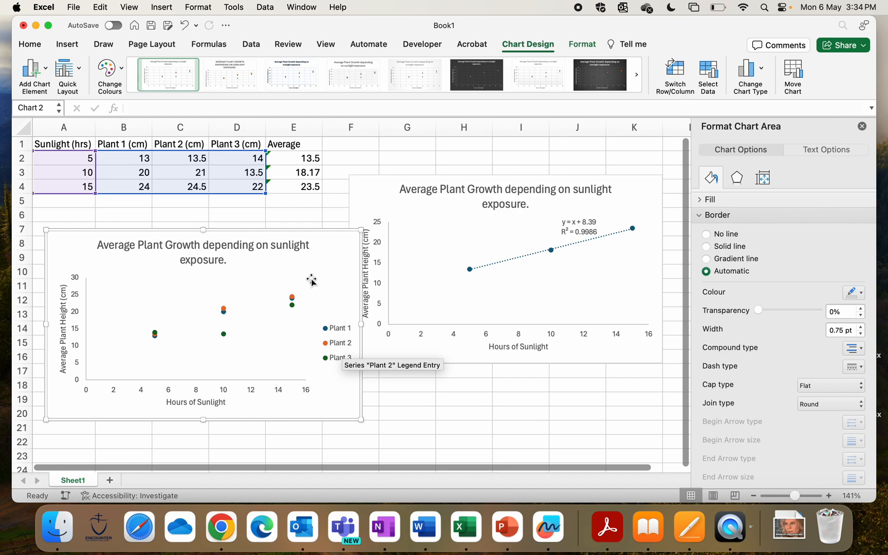
# Shorten the three-plant chart's vertical axis title to "Plant Height (cm)".
pyautogui.click(64, 336)
pyautogui.doubleClick(62, 353)
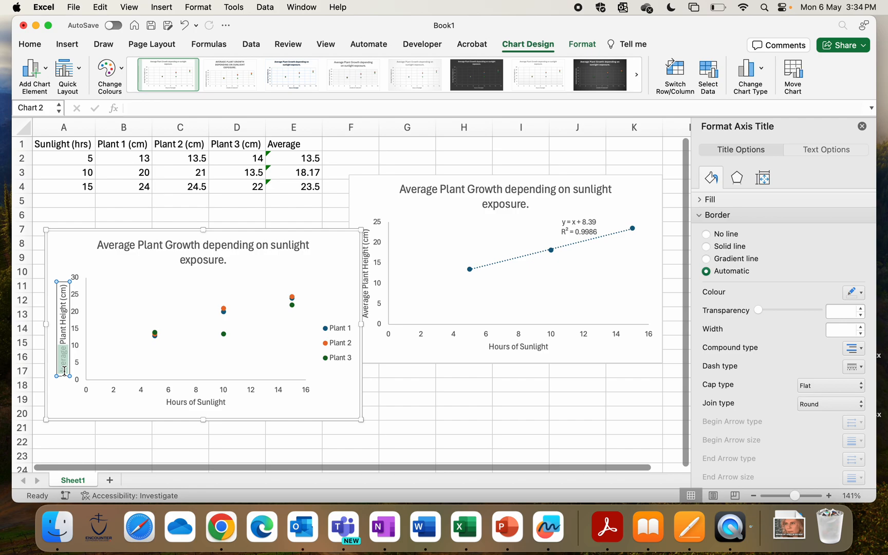
pyautogui.press('BackSpace')
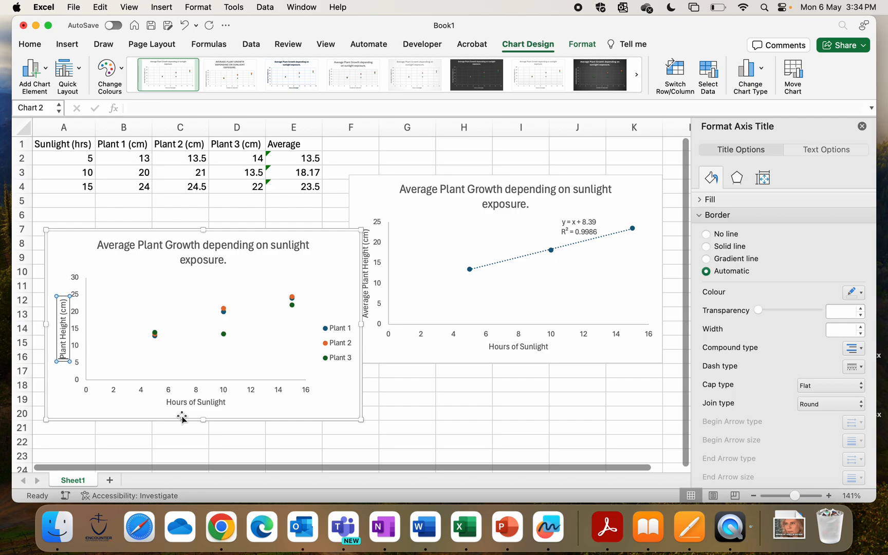
pyautogui.click(316, 403)
# Move the averages chart clear of the three-plant chart and close the formatting pane.
pyautogui.click(414, 399)
pyautogui.moveTo(367, 195)
pyautogui.mouseDown()
pyautogui.moveTo(406, 207)
pyautogui.moveTo(382, 194)
pyautogui.mouseUp()
pyautogui.click(406, 158)
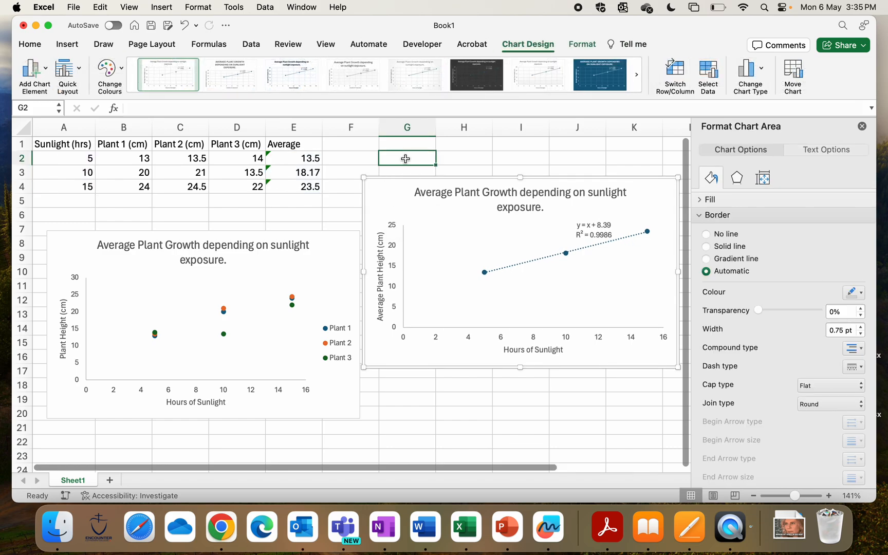
pyautogui.click(863, 127)
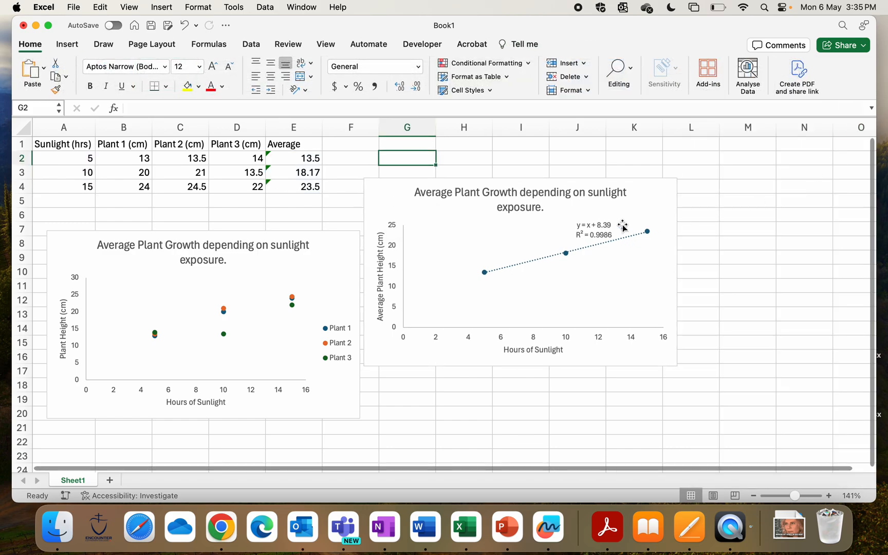
pyautogui.moveTo(391, 193); pyautogui.dragTo(408, 187)
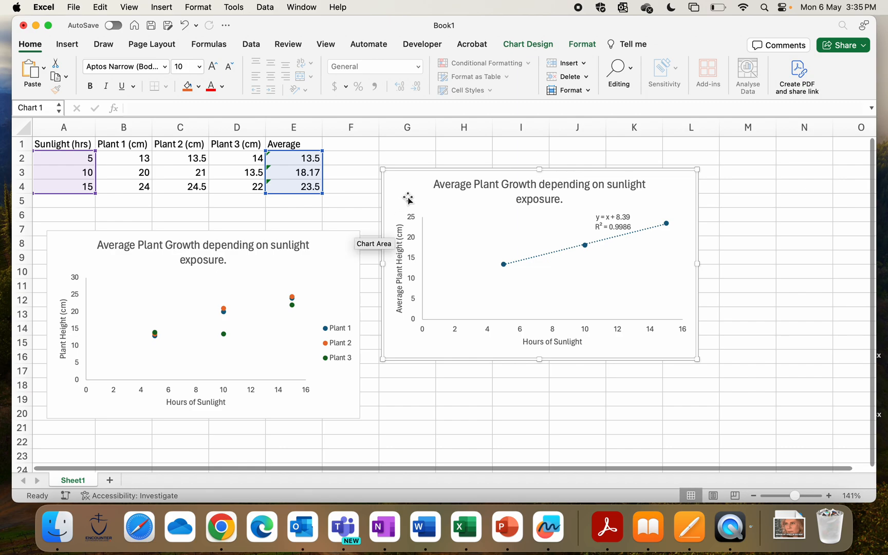
pyautogui.rightClick(412, 198)
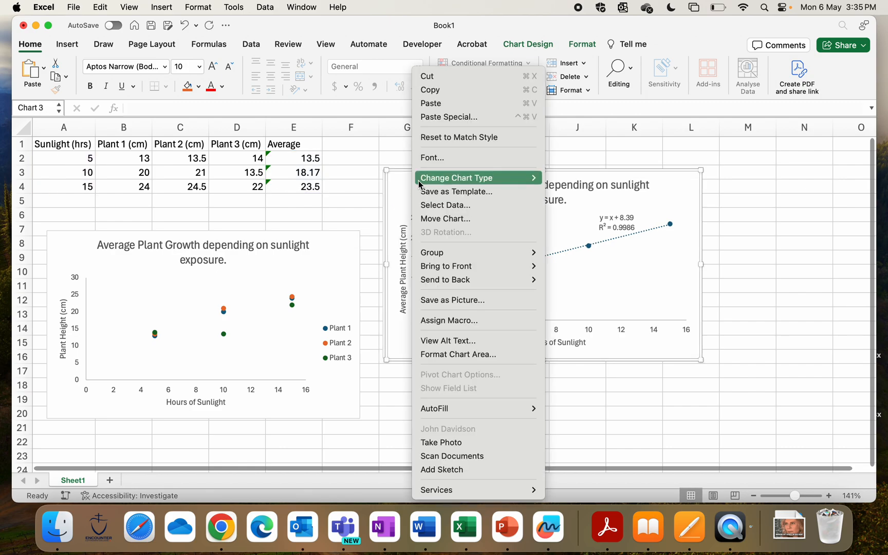
pyautogui.click(359, 189)
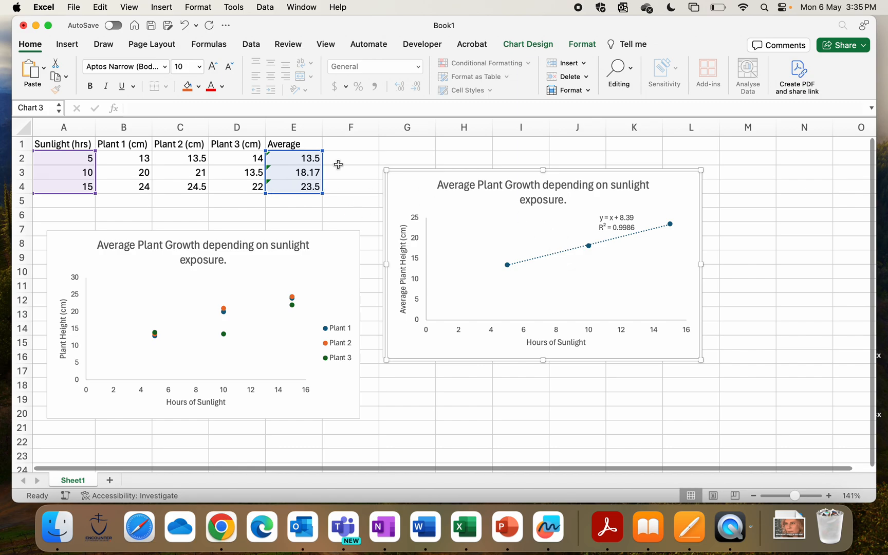
# Try overwriting the average formula in cell E2 with 17 to test its effect on the averages chart's trendline.
pyautogui.click(305, 163)
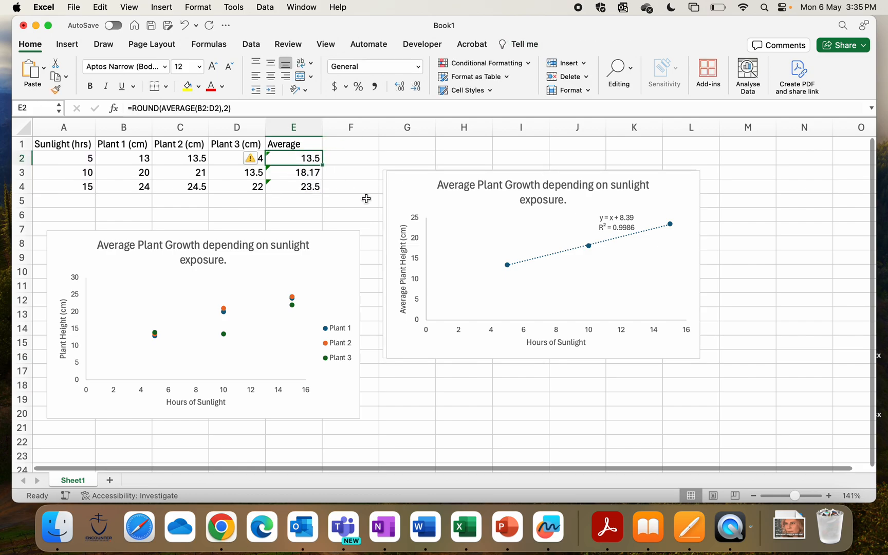
pyautogui.write('17')
pyautogui.press('Return')
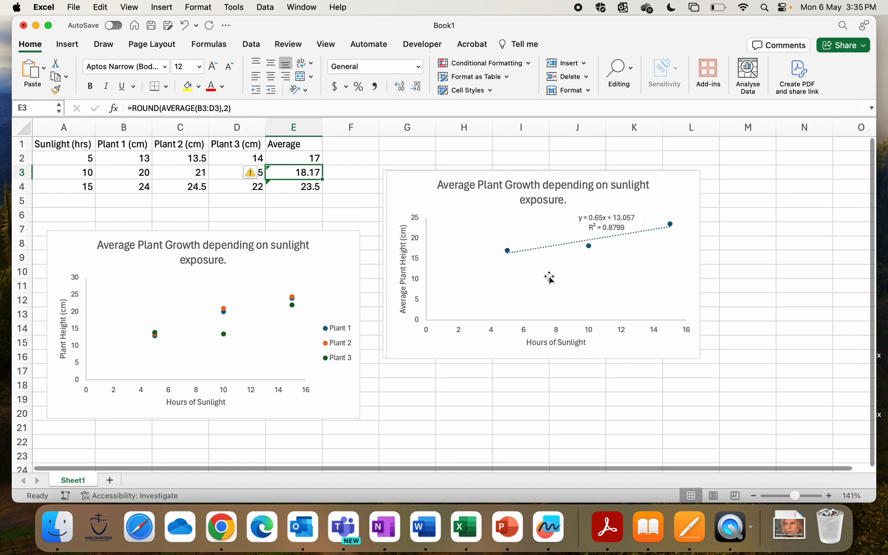
# Undo and redo the E2 override to compare the averages chart's trendline, finish with it undone, and select empty cell F4.
pyautogui.press('super+z')
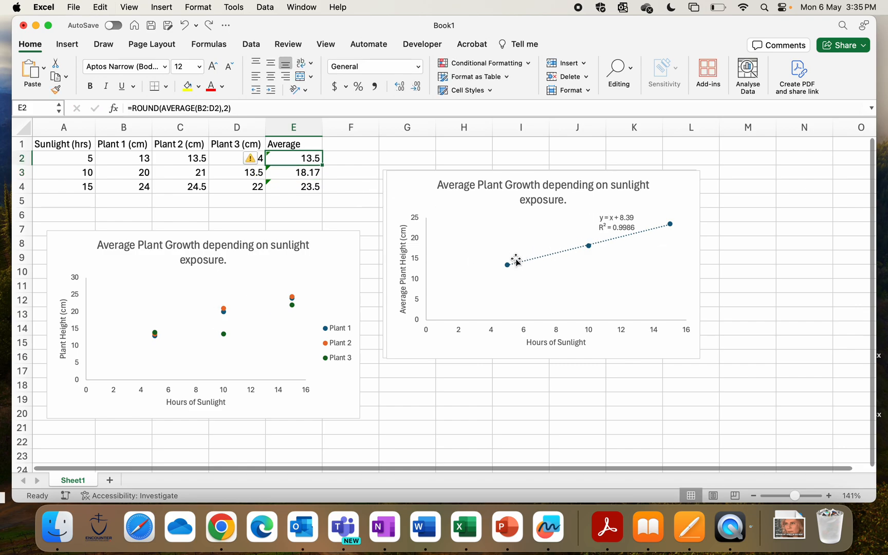
pyautogui.press('super+y')
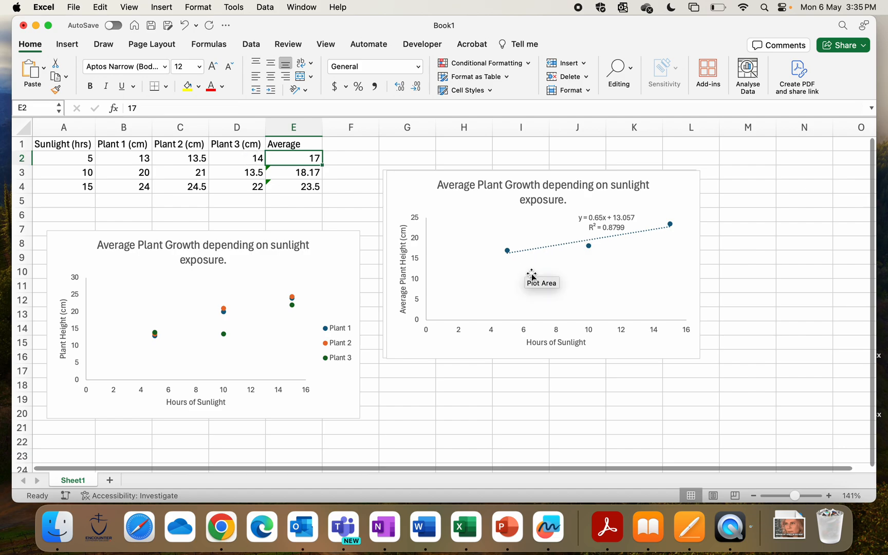
pyautogui.press('super+z')
pyautogui.press('super+y')
pyautogui.press('super+z')
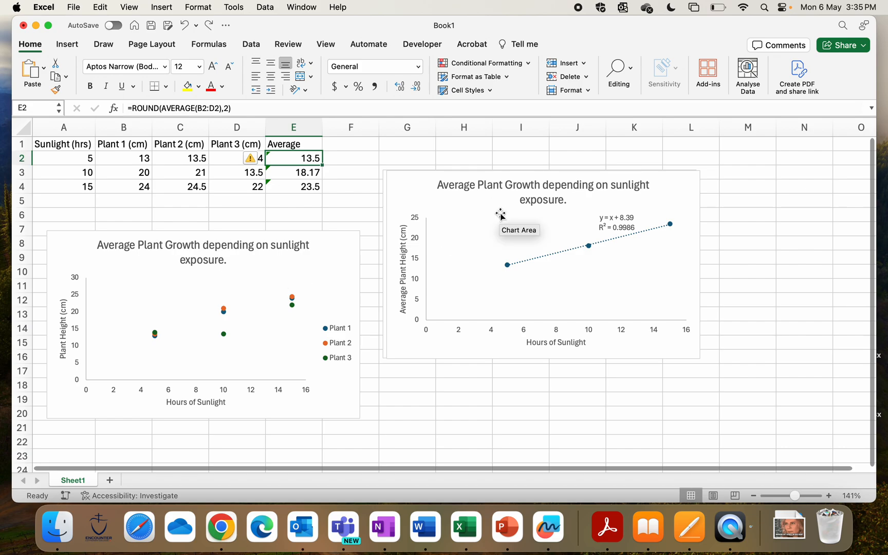
pyautogui.click(341, 183)
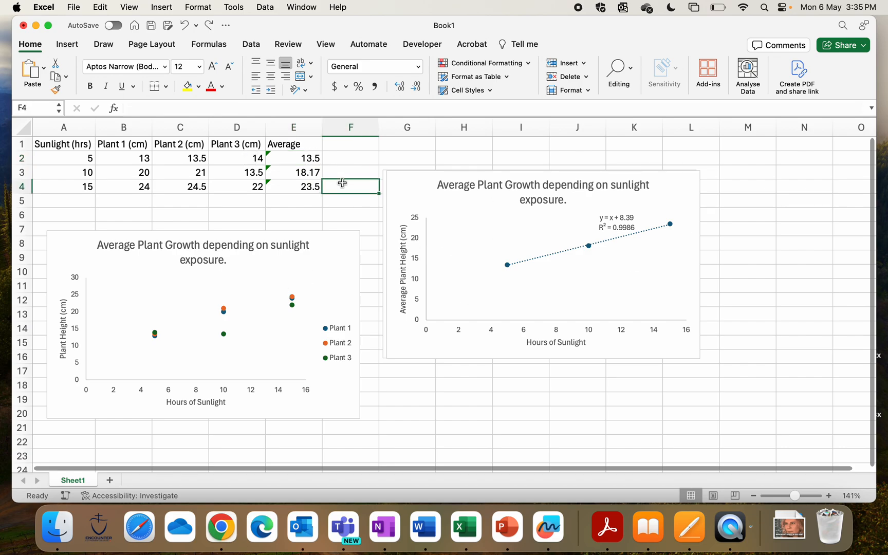